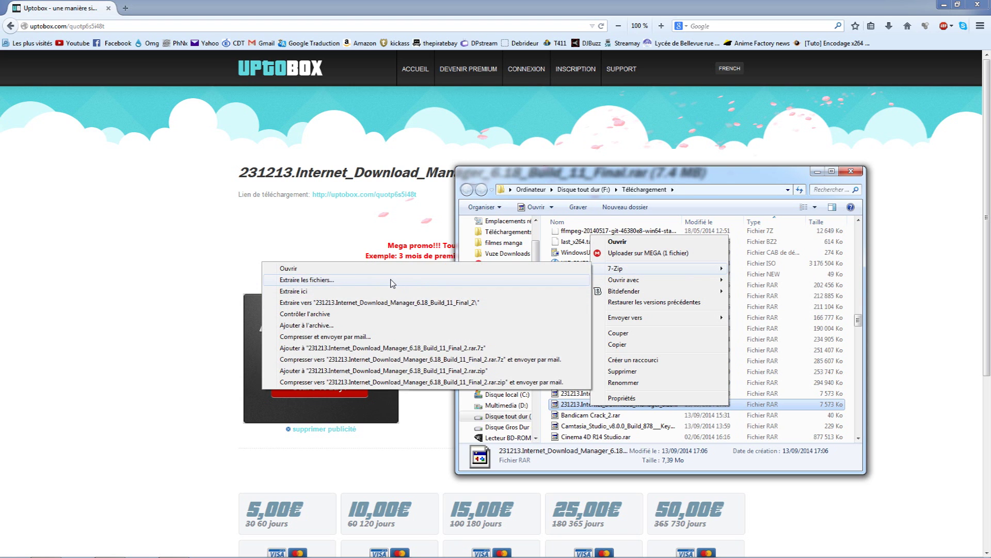
# Extract the selected 231213.Internet_Download_Manager_6.18_Build_11_Final_2 archive to its suggested folder and open that folder.
pyautogui.click(395, 280)
pyautogui.click(467, 331)
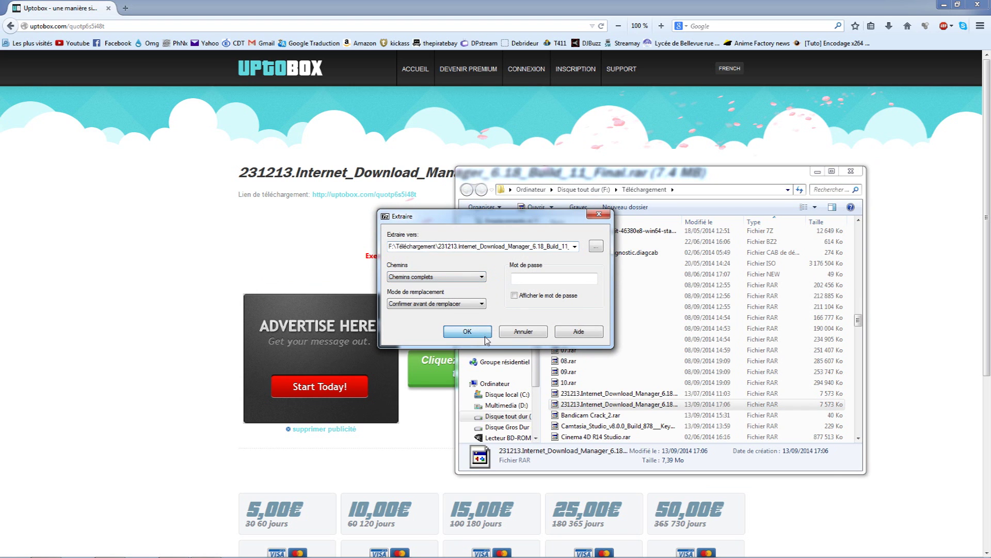
pyautogui.scroll(20, 752, 343)
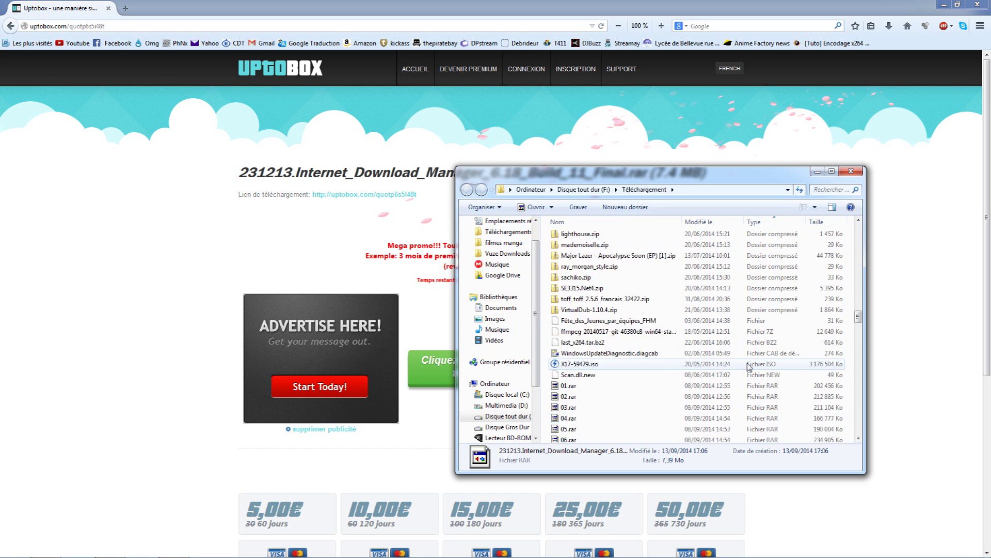
pyautogui.scroll(15, 749, 369)
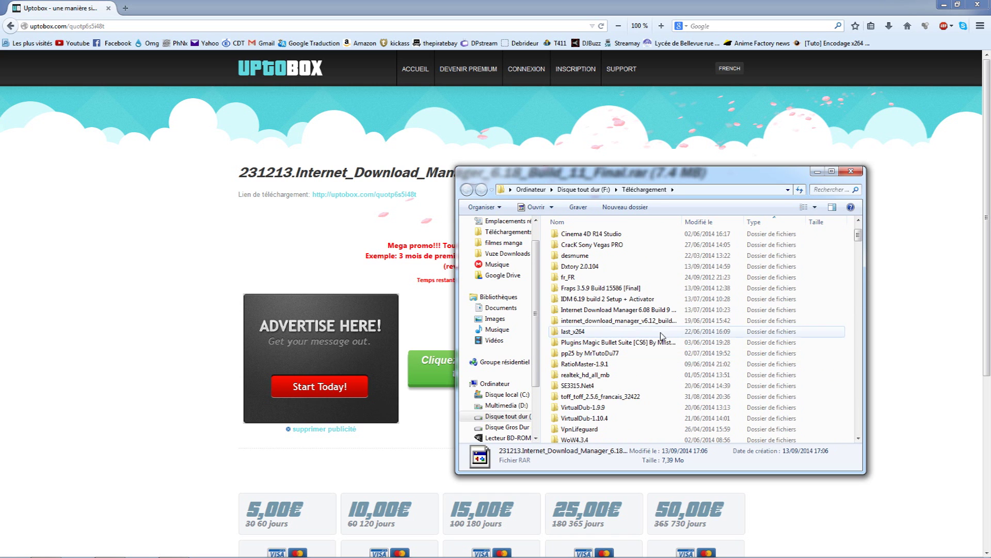
pyautogui.doubleClick(572, 298)
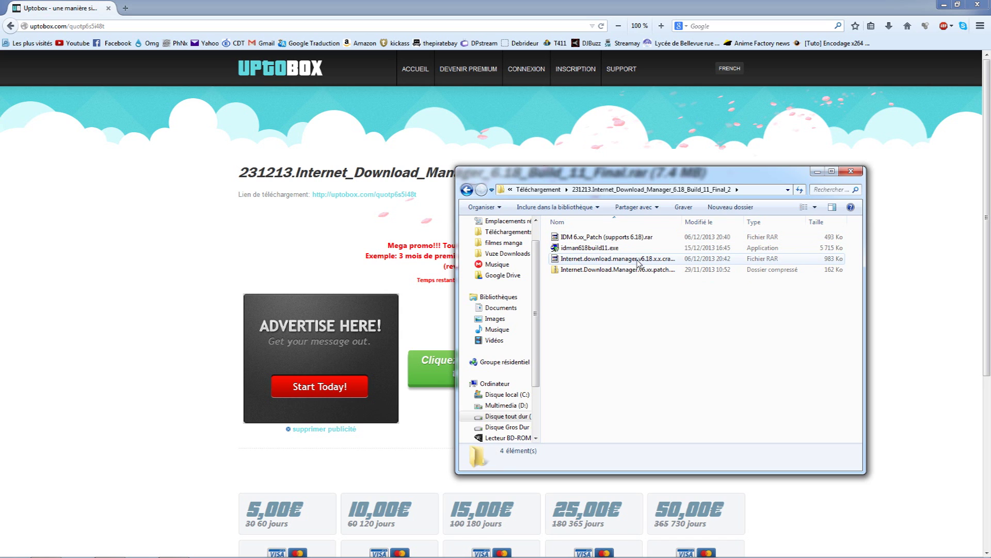
# Extract IDM 6.xx_Patch (supports 6.18).rar with 7-Zip into its suggested destination folder.
pyautogui.click(642, 235)
pyautogui.rightClick(641, 233)
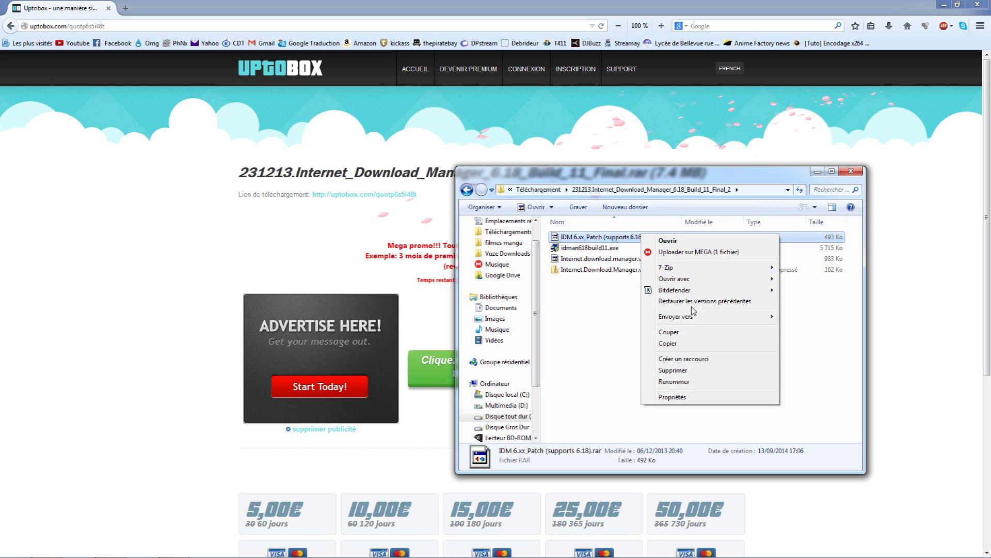
pyautogui.moveTo(703, 272)
pyautogui.click(632, 279)
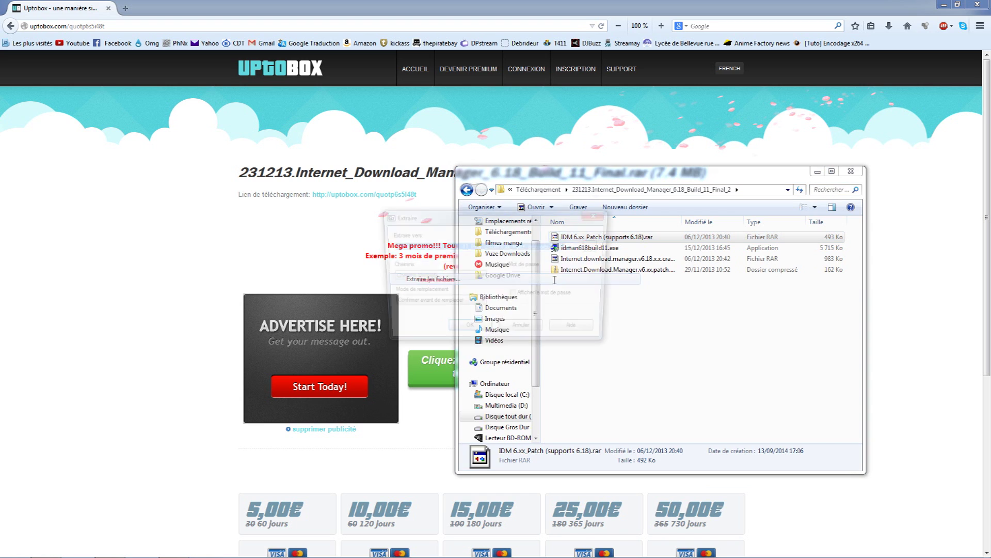
pyautogui.click(489, 334)
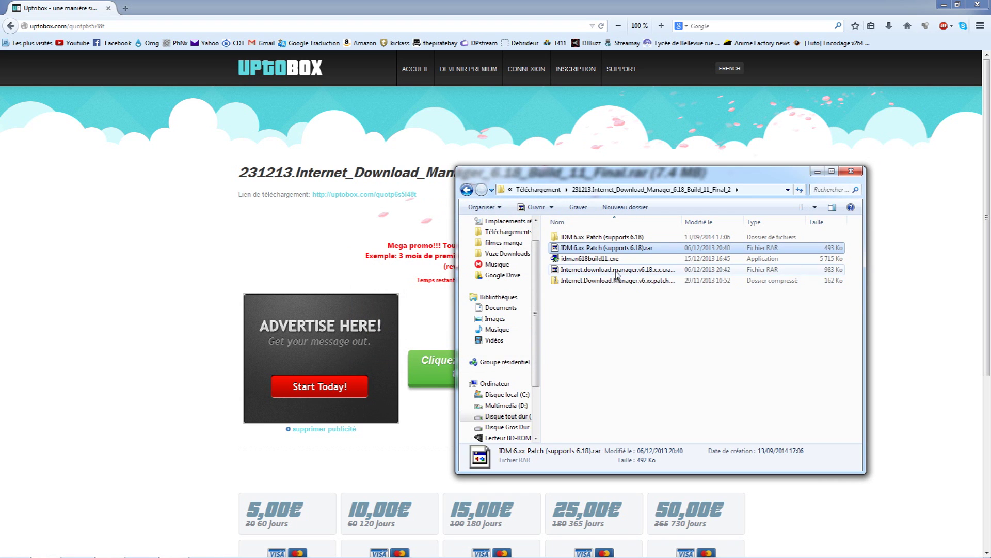
# Extract the Internet.download.manager.v6.18.x.x RAR archive with 7-Zip into its suggested destination folder.
pyautogui.click(613, 270)
pyautogui.rightClick(612, 270)
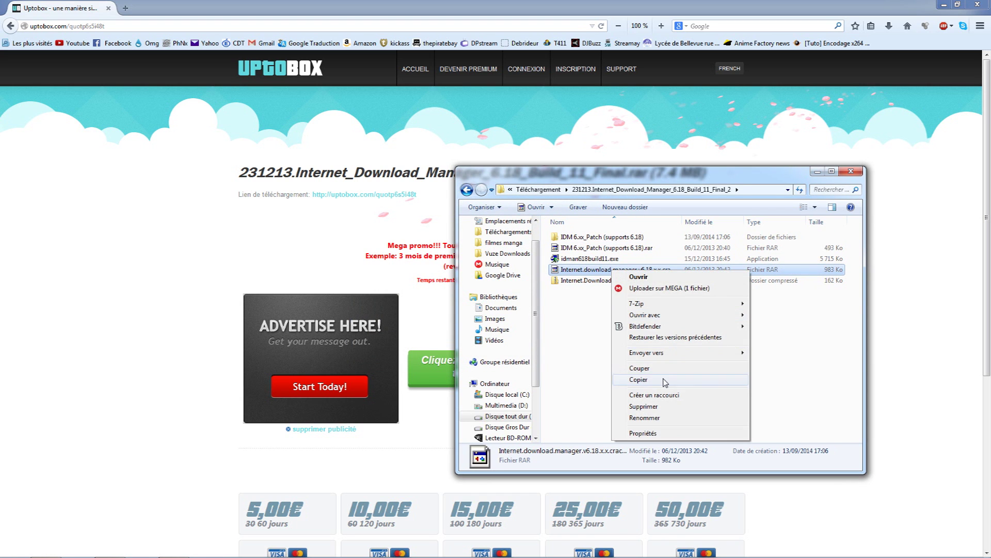
pyautogui.moveTo(658, 304)
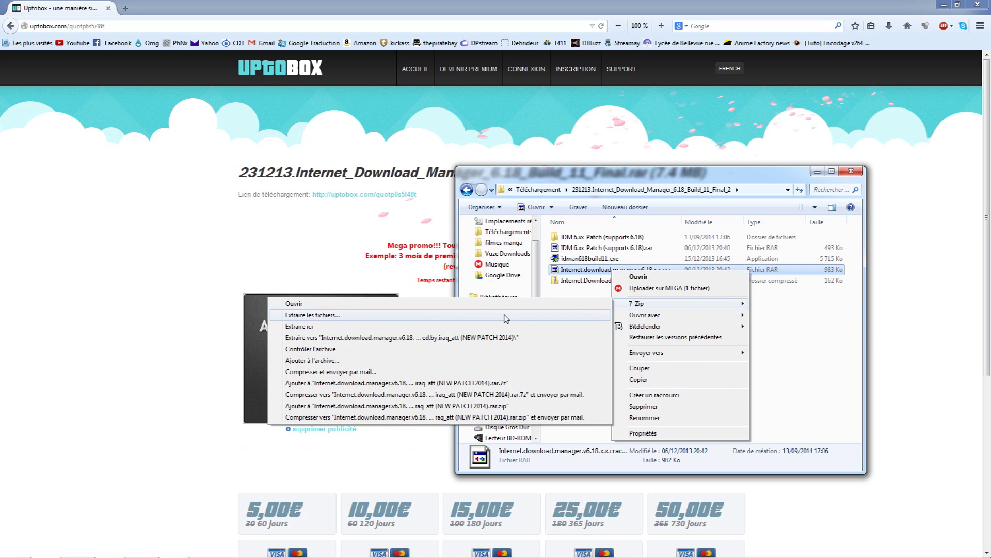
pyautogui.click(505, 316)
pyautogui.press('Return')
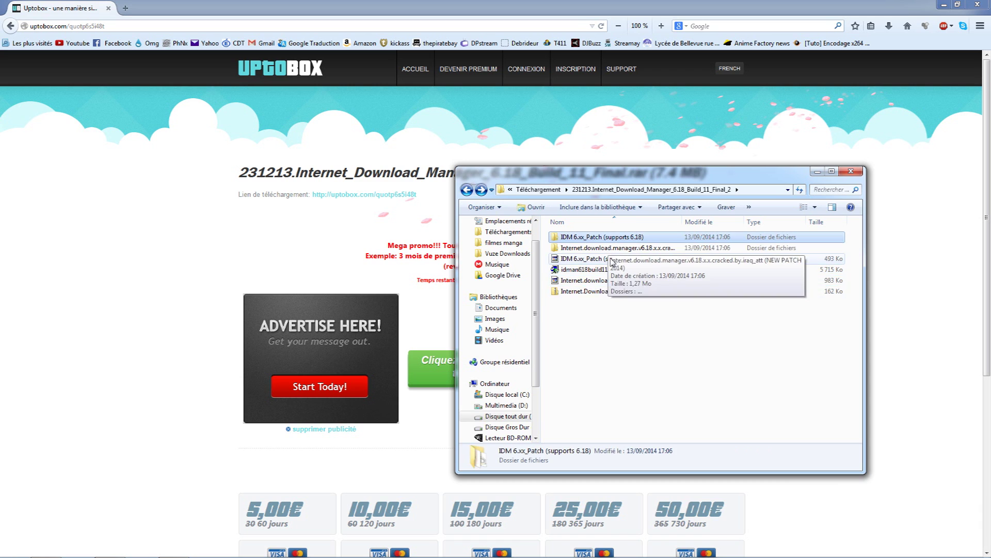
# Try to run the idman618build11.exe installer from the extracted folder and dismiss its message.
pyautogui.click(592, 271)
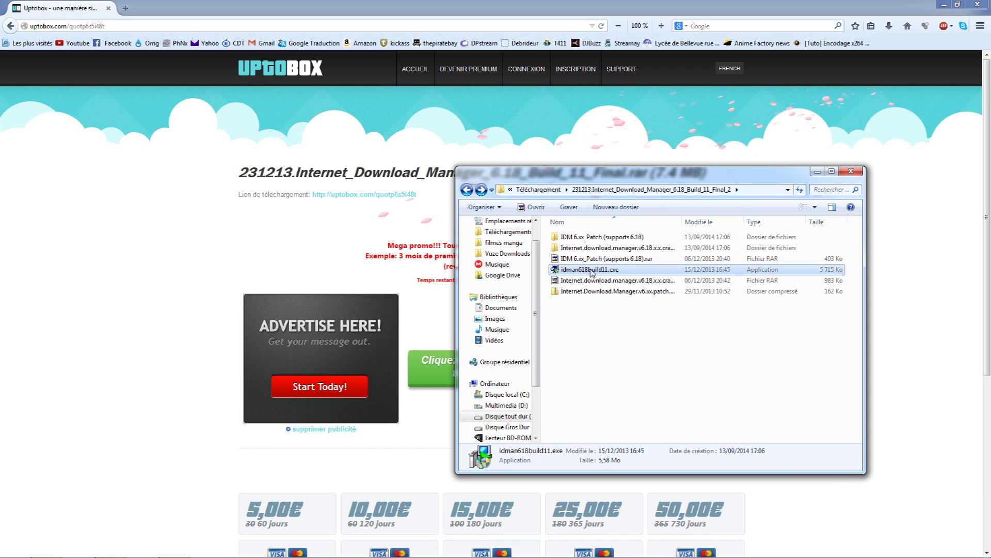
pyautogui.doubleClick(592, 271)
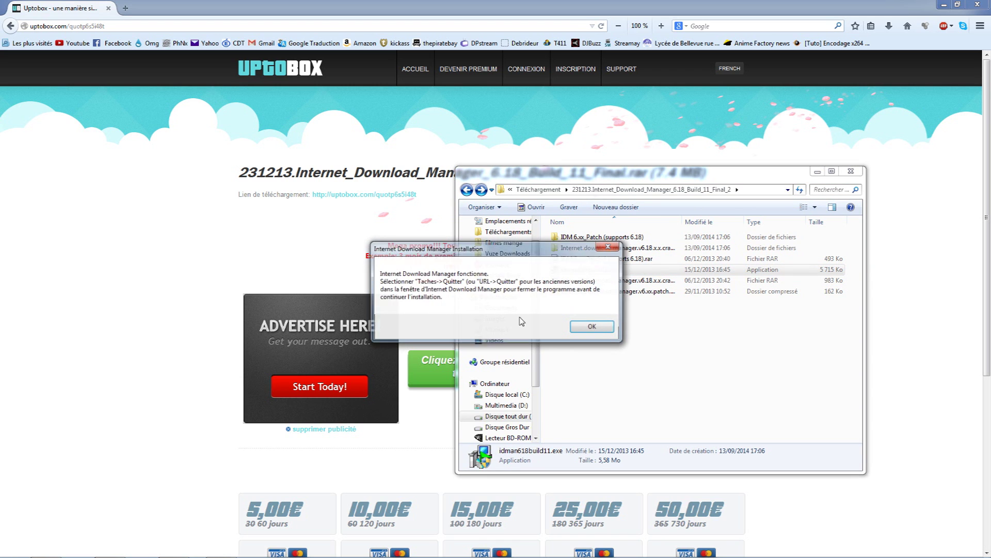
pyautogui.click(592, 327)
# Run IDM 6.xx_Patch.exe from the IDM 6.xx_Patch (supports 6.18) folder and close the patcher window.
pyautogui.click(614, 248)
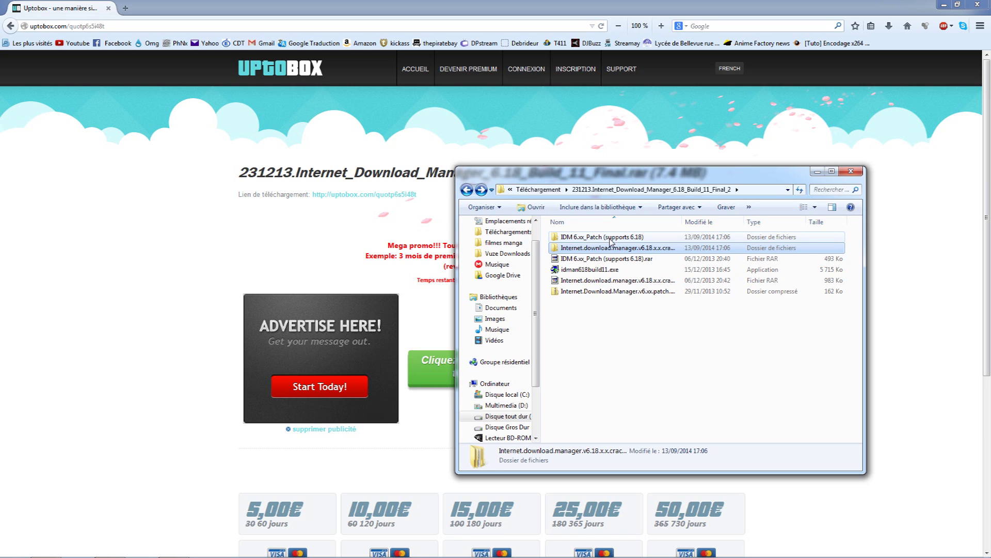
pyautogui.doubleClick(609, 239)
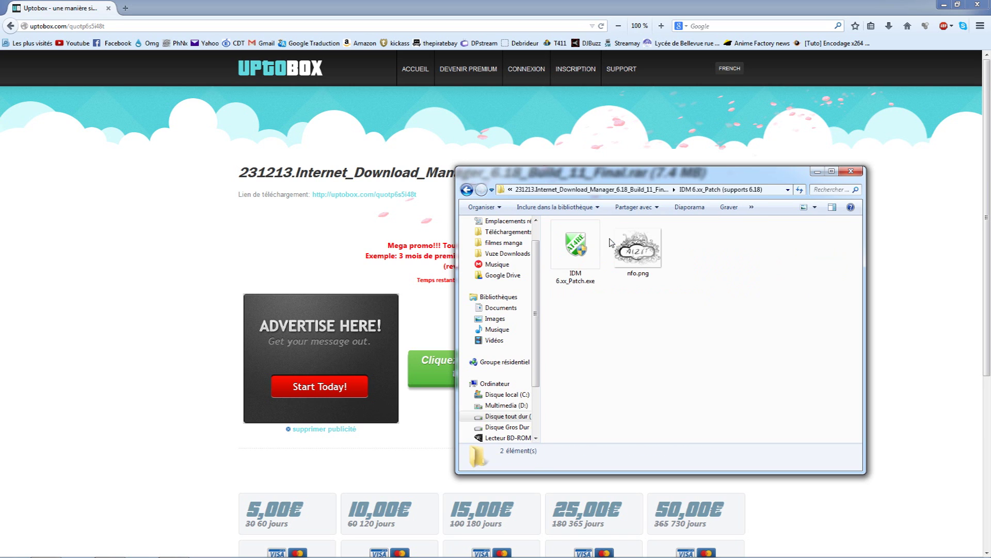
pyautogui.doubleClick(579, 252)
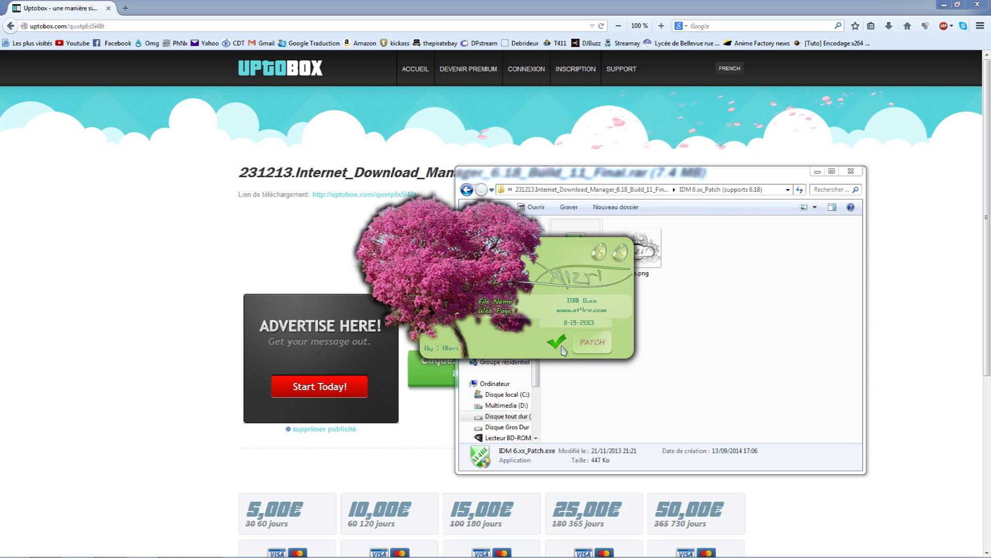
pyautogui.click(591, 353)
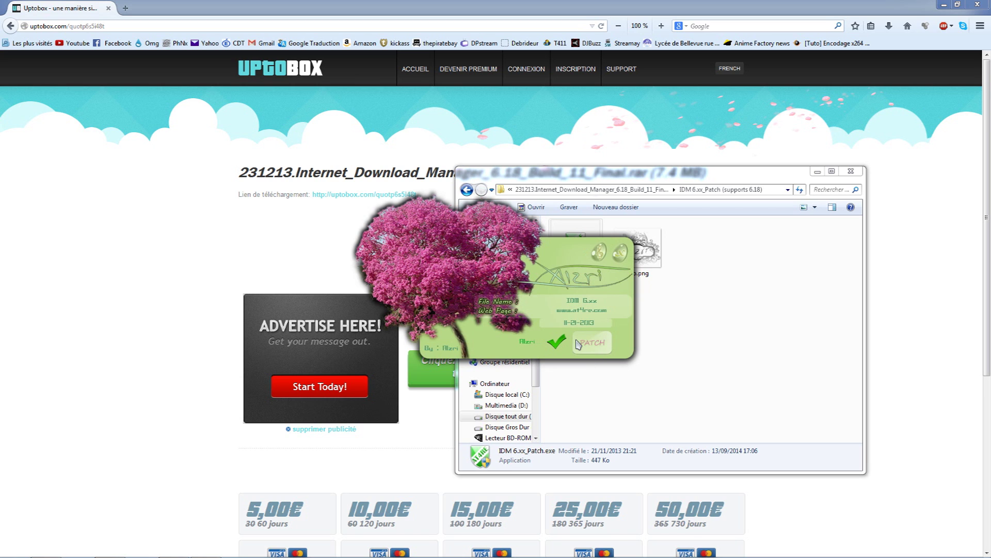
pyautogui.click(618, 257)
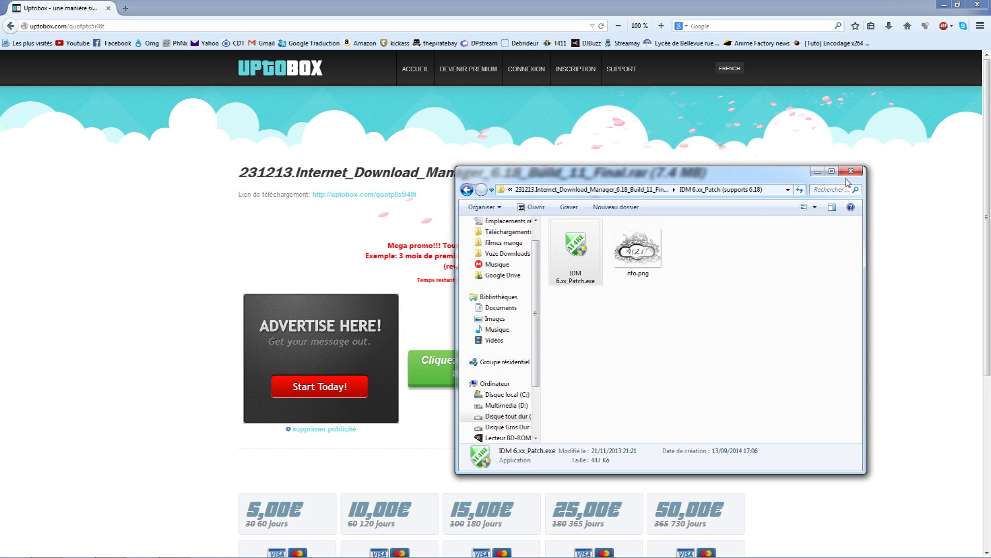
# Close the folder window and open Internet Download Manager from the system tray to check its registration options.
pyautogui.click(850, 170)
pyautogui.moveTo(406, 4); pyautogui.dragTo(601, 96)
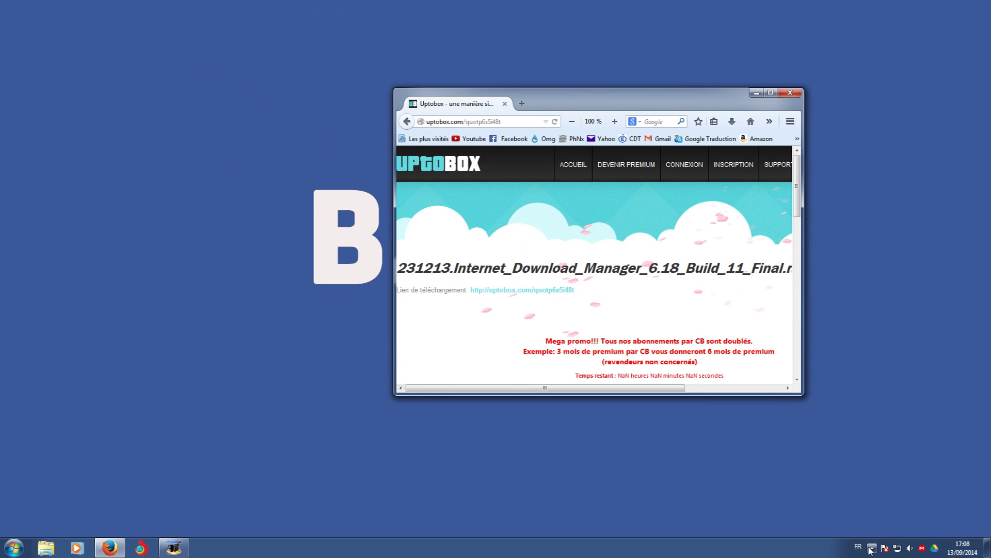
pyautogui.click(871, 546)
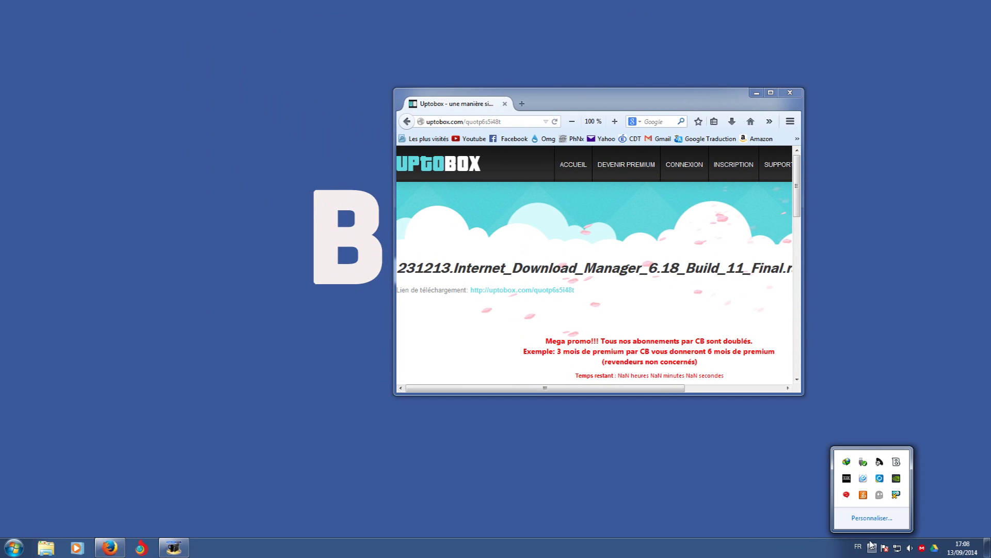
pyautogui.doubleClick(847, 462)
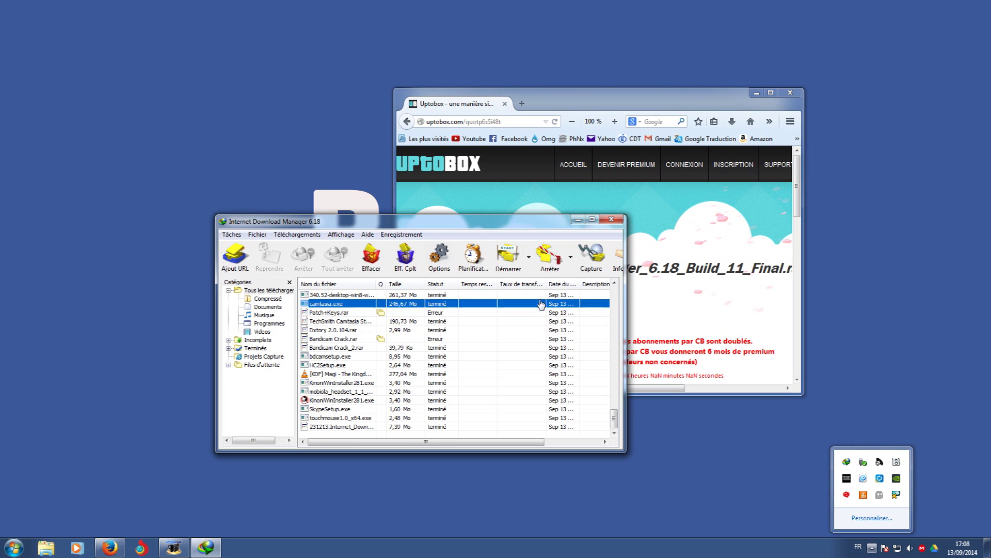
pyautogui.click(402, 233)
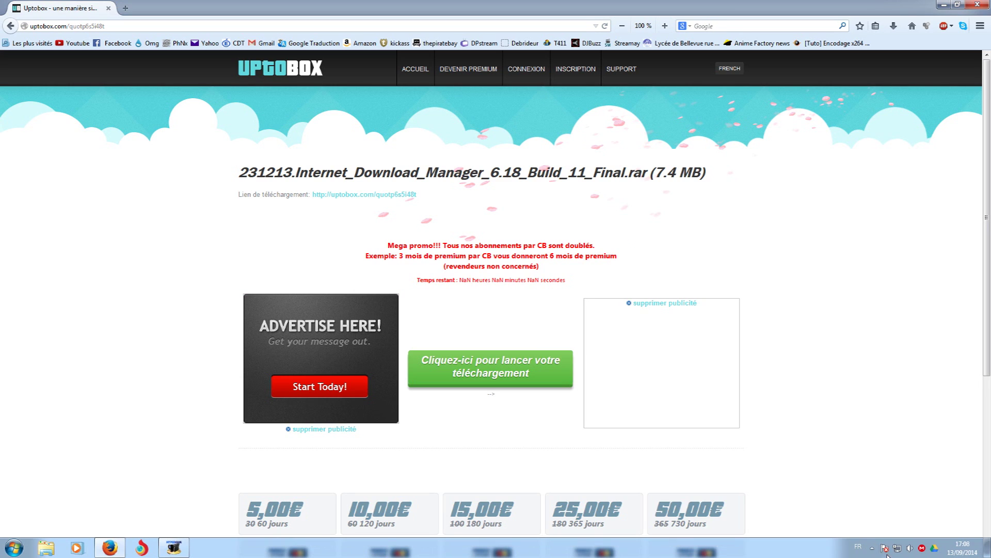
# Reopen Internet Download Manager, review the automatically downloaded file types in its configuration and accept the settings.
pyautogui.click(870, 549)
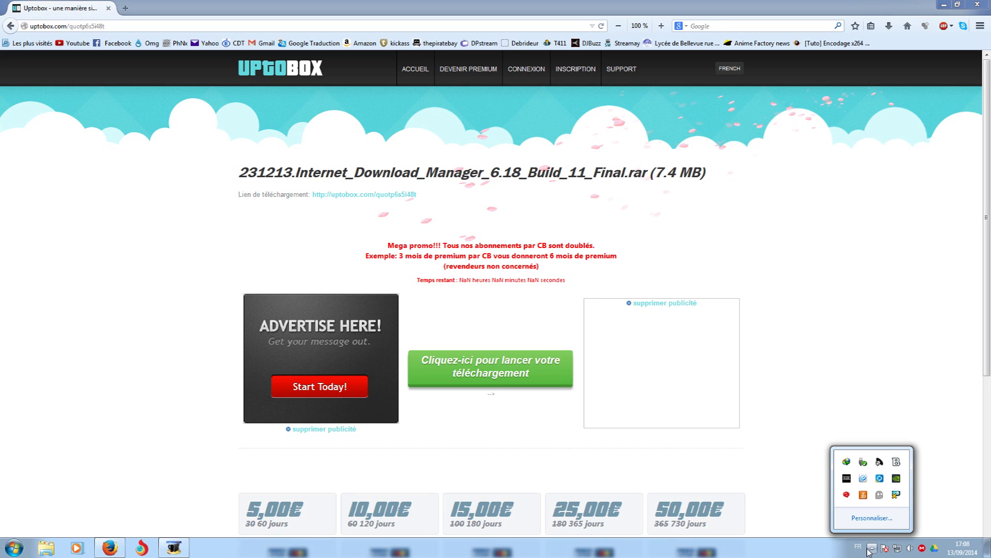
pyautogui.doubleClick(847, 463)
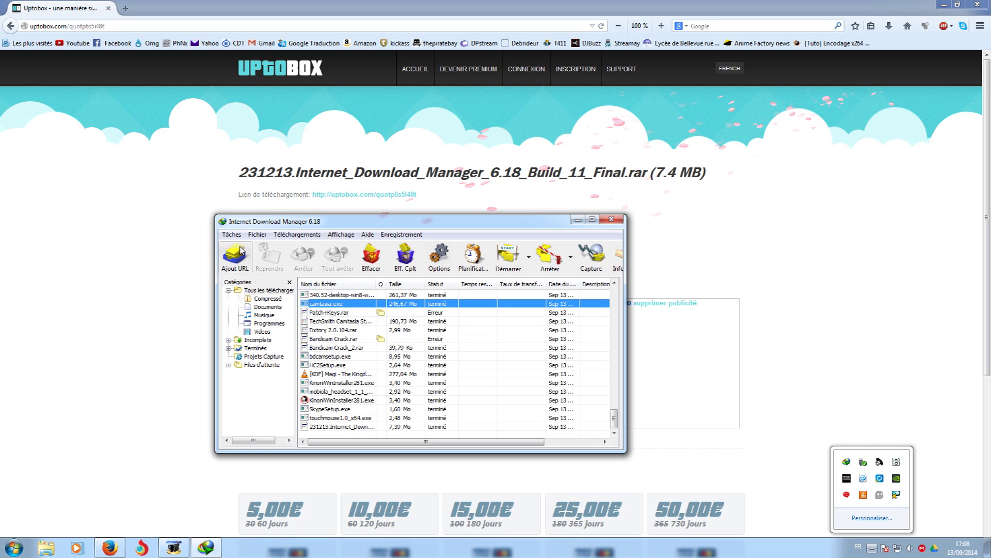
pyautogui.click(439, 256)
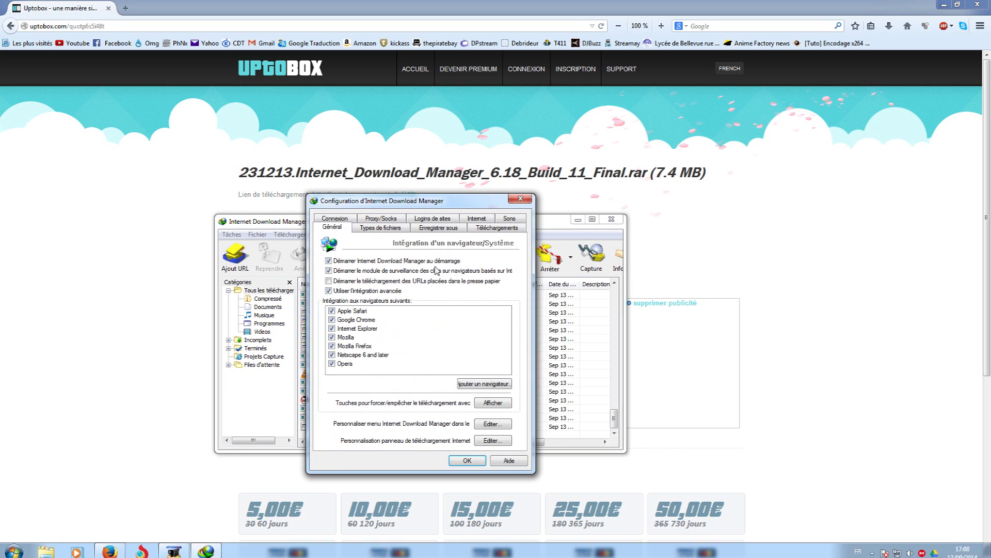
pyautogui.click(380, 228)
pyautogui.click(438, 270)
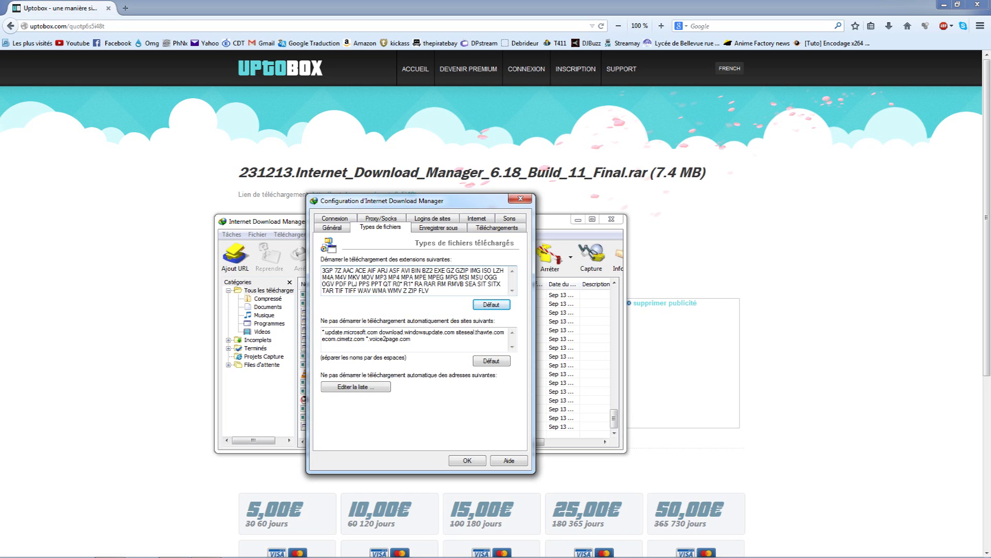
pyautogui.click(467, 460)
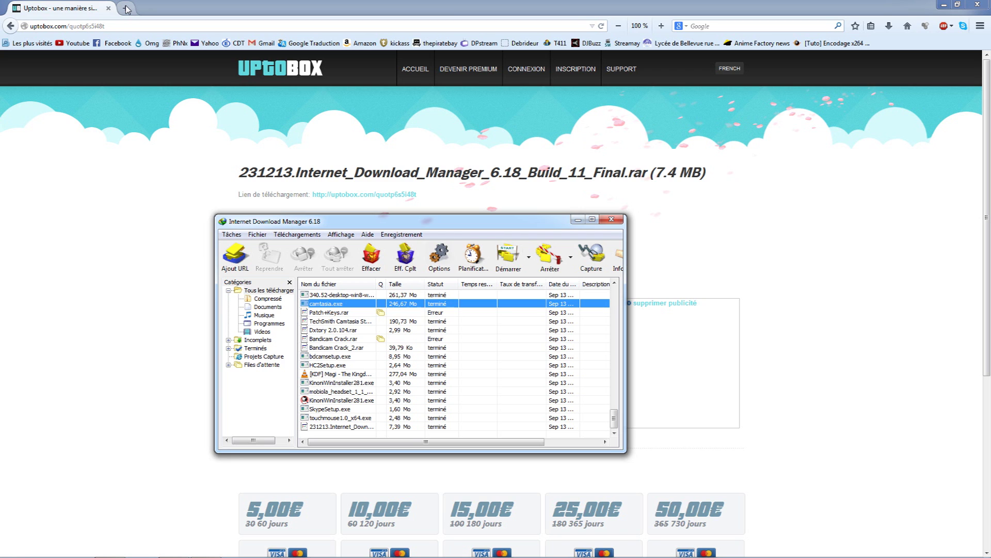
# Open Streamay in a new browser tab and load the Babysitting film in the VK Player.
pyautogui.click(126, 9)
pyautogui.click(75, 43)
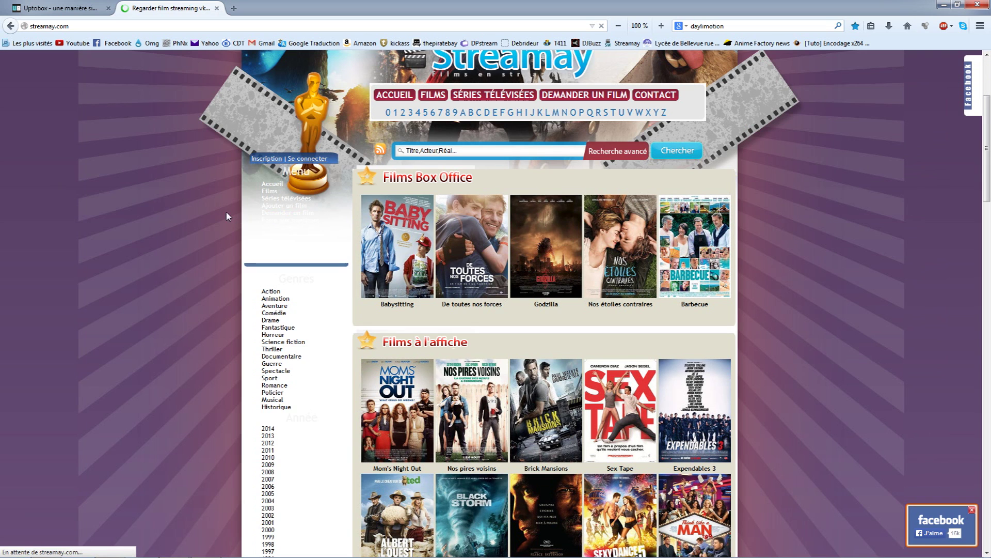
pyautogui.click(396, 252)
pyautogui.scroll(-10, 397, 252)
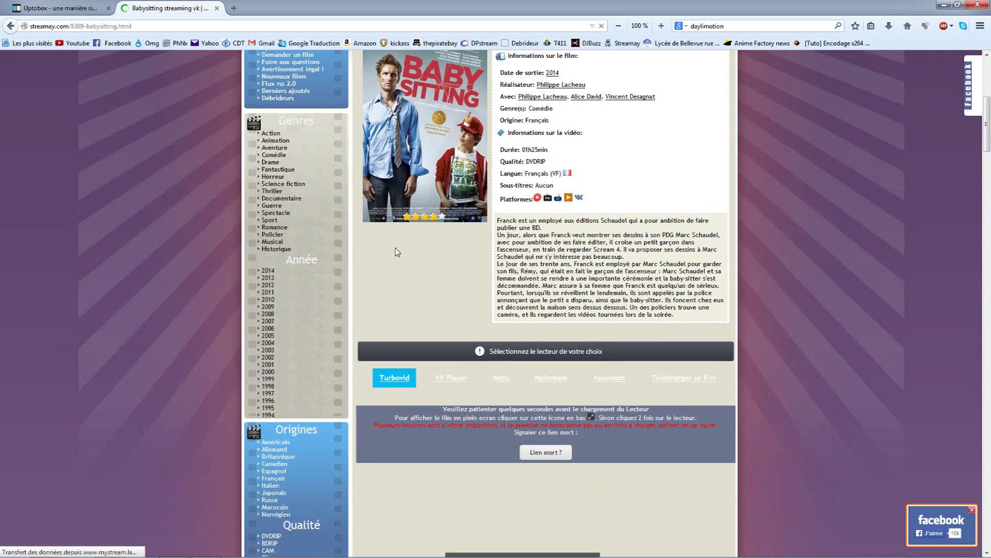
pyautogui.click(452, 167)
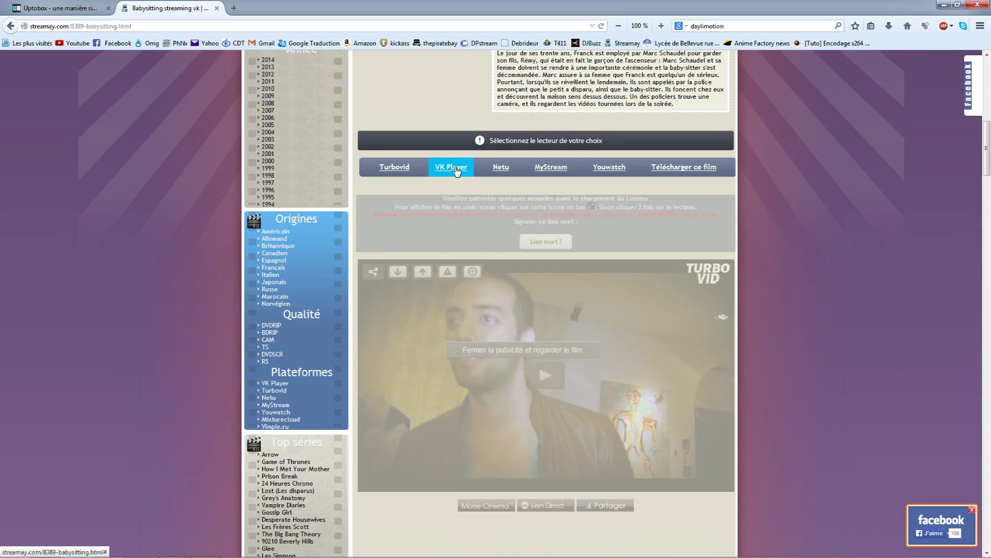
pyautogui.click(707, 452)
pyautogui.click(706, 432)
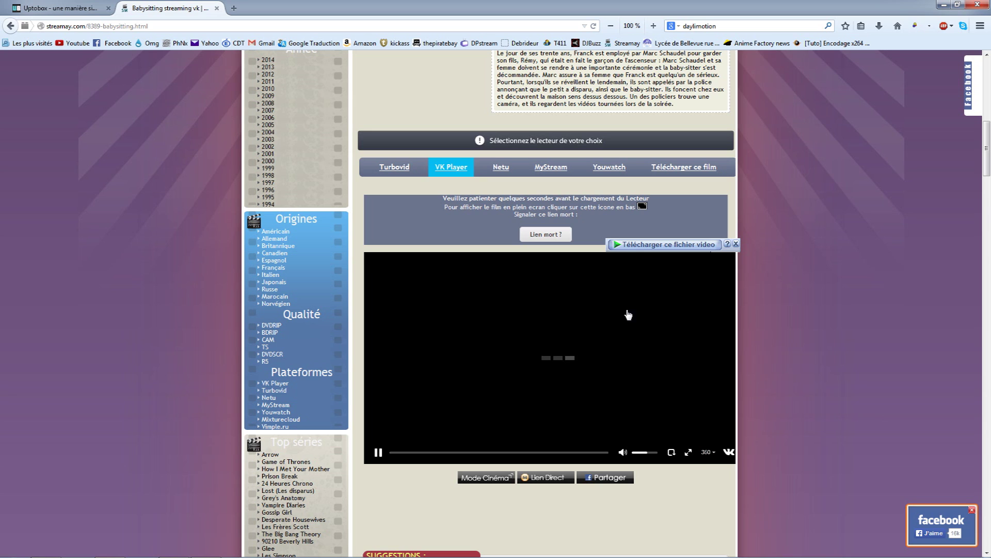
# Start downloading the 346,47 Mo MP4 version of the video with Internet Download Manager, keeping the Videos category.
pyautogui.click(646, 249)
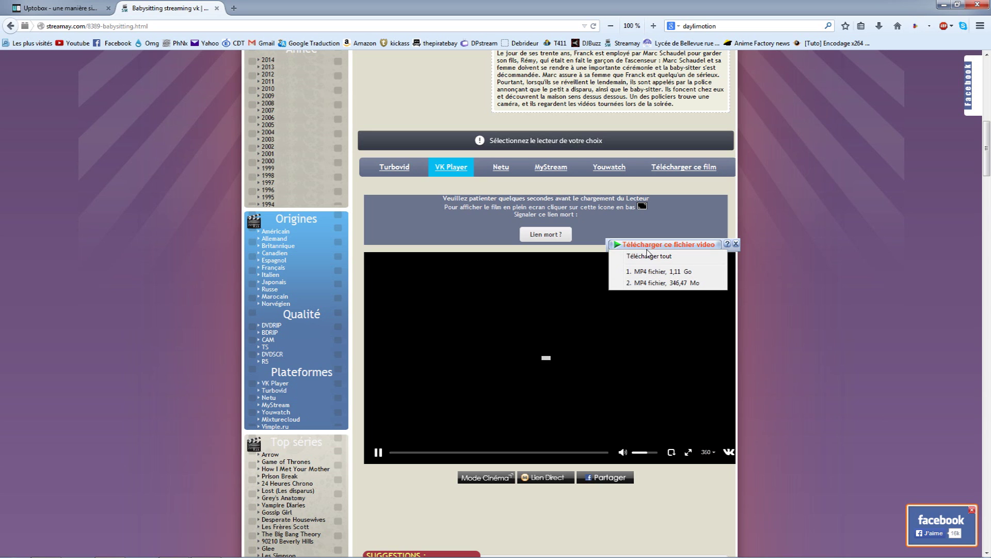
pyautogui.click(658, 283)
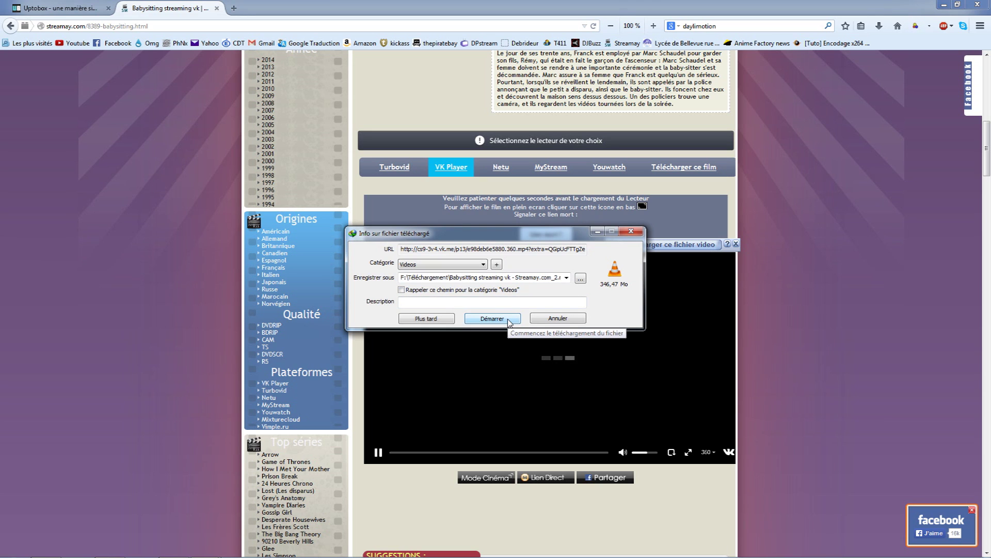
pyautogui.click(509, 320)
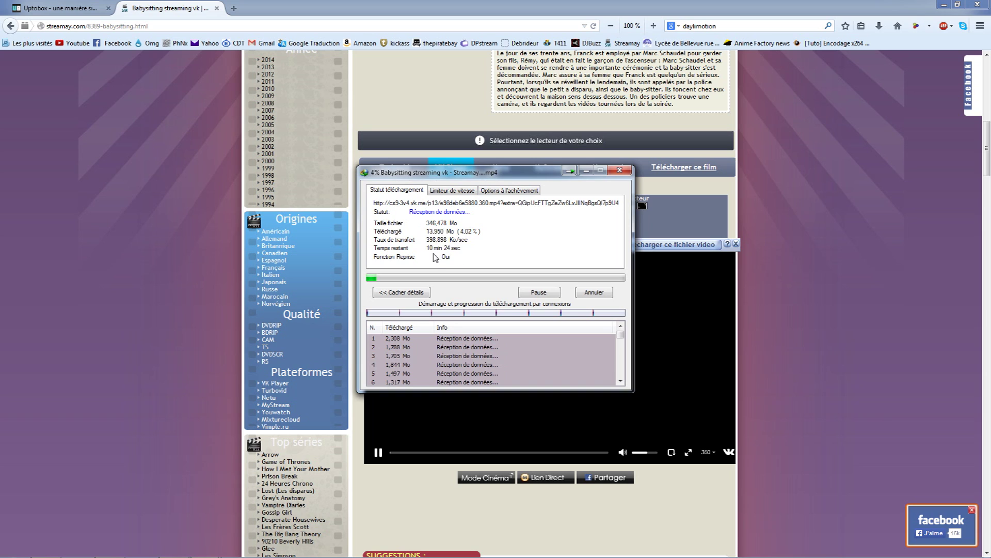
# Pause the running Babysitting video download and resume it.
pyautogui.click(540, 292)
pyautogui.click(523, 293)
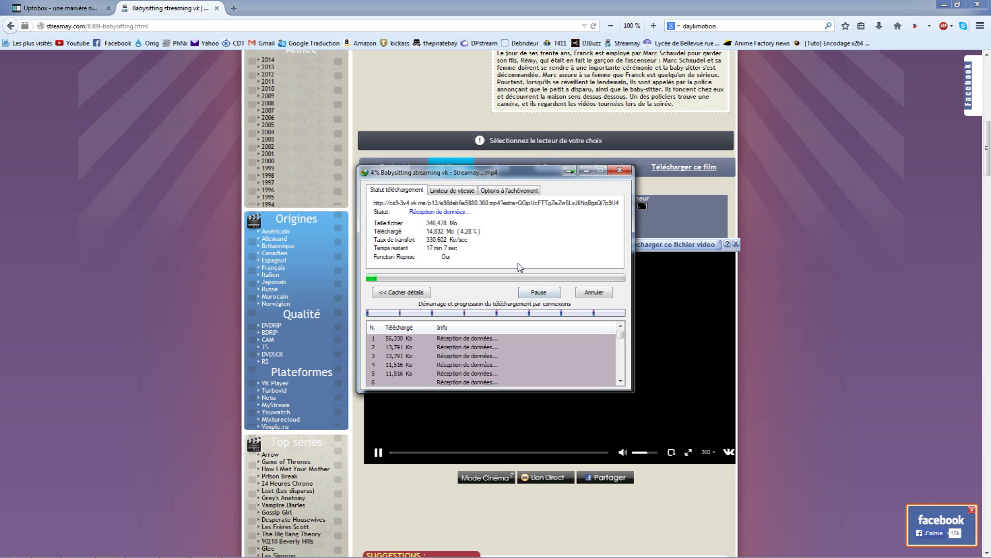
pyautogui.moveTo(620, 336)
pyautogui.mouseDown()
pyautogui.moveTo(621, 376)
pyautogui.moveTo(621, 341)
pyautogui.mouseUp()
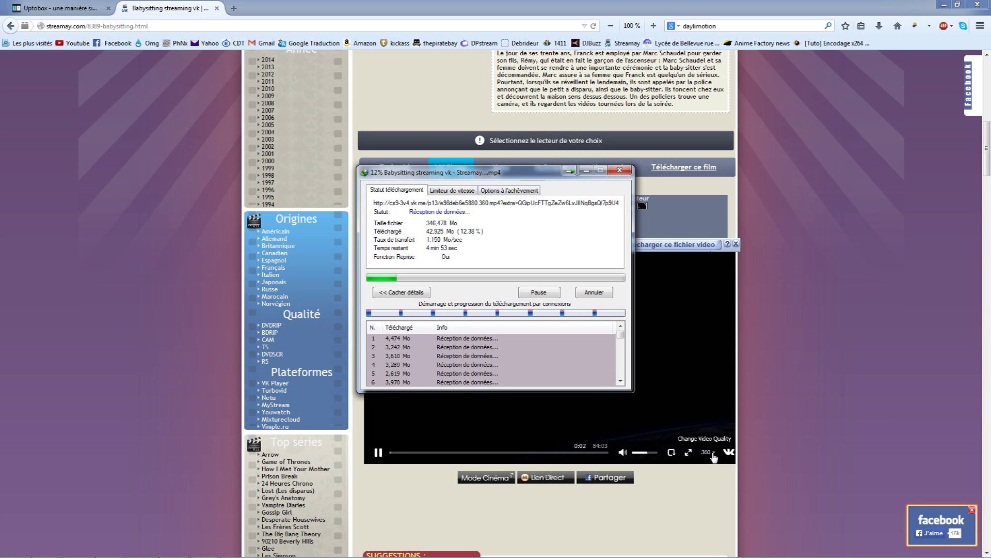
# Pause the Babysitting playback on Streamay and bring its Internet Download Manager progress window back to the front.
pyautogui.click(379, 453)
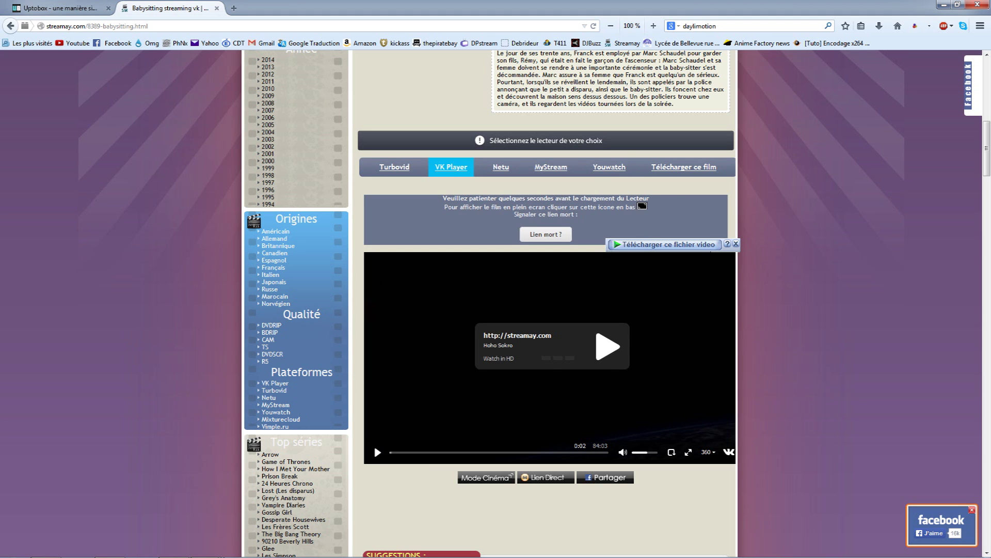
pyautogui.moveTo(206, 547)
pyautogui.click(227, 483)
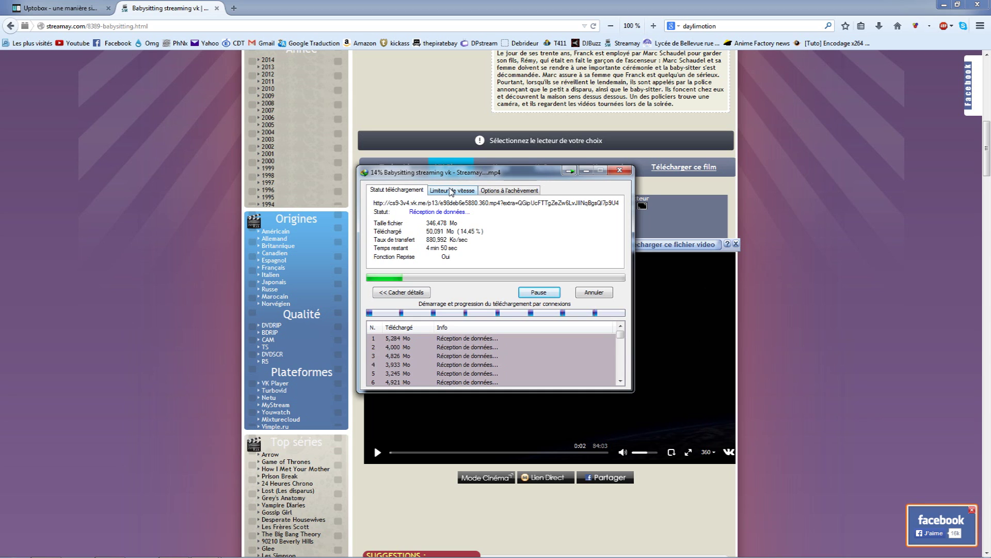
# Search for "zone telechargement" in a new browser tab and open the site's Maléfique BDRiP page at its download links.
pyautogui.click(234, 7)
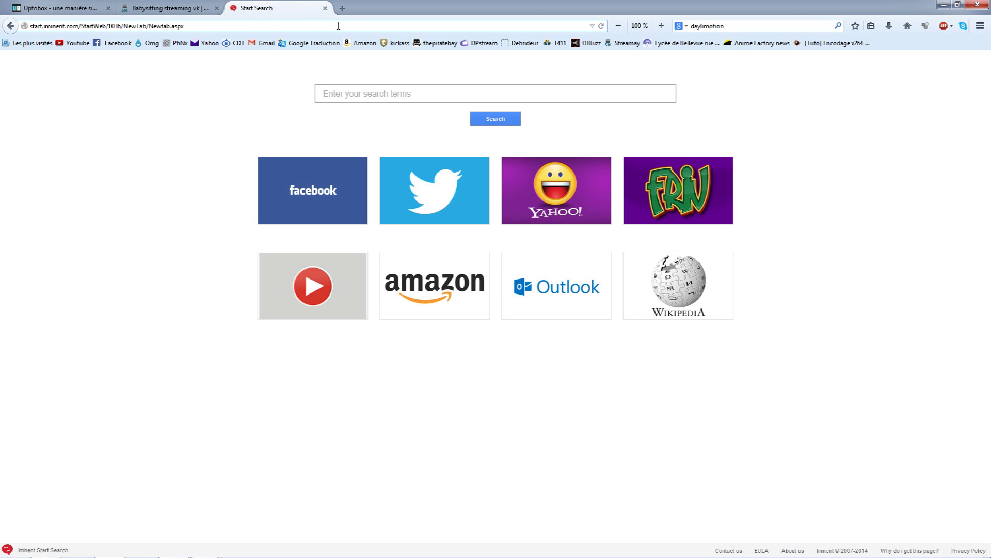
pyautogui.click(781, 24)
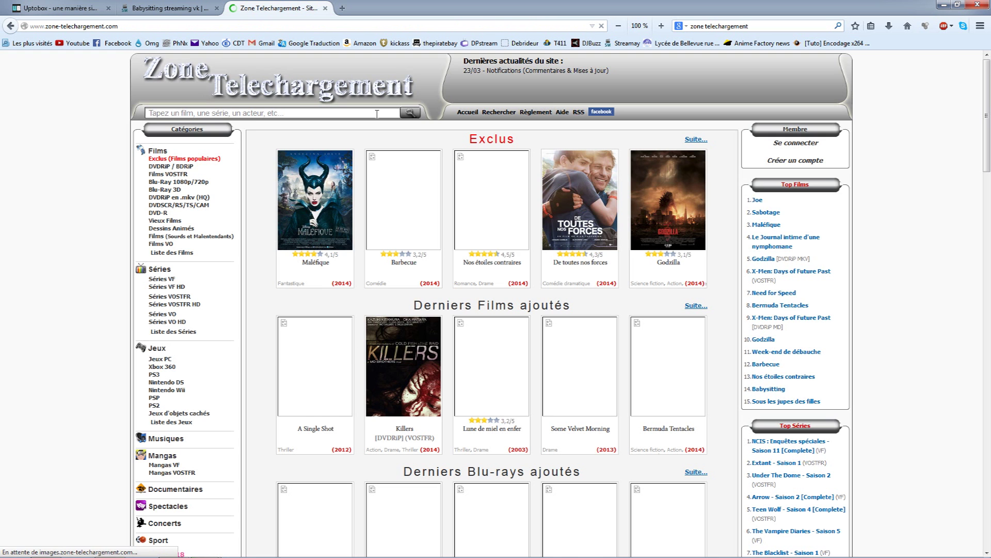
pyautogui.scroll(-2, 395, 355)
pyautogui.scroll(-1, 395, 355)
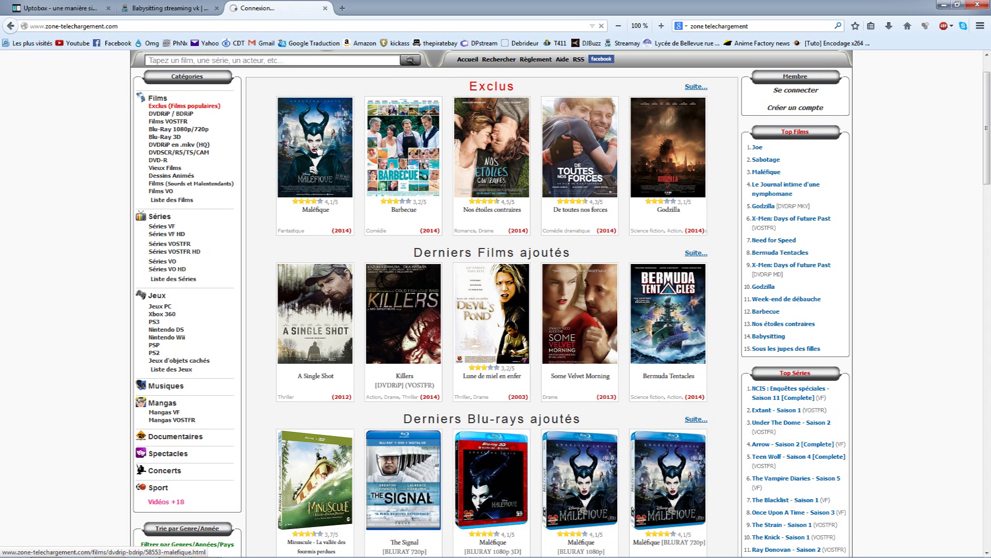
pyautogui.scroll(-8, 310, 439)
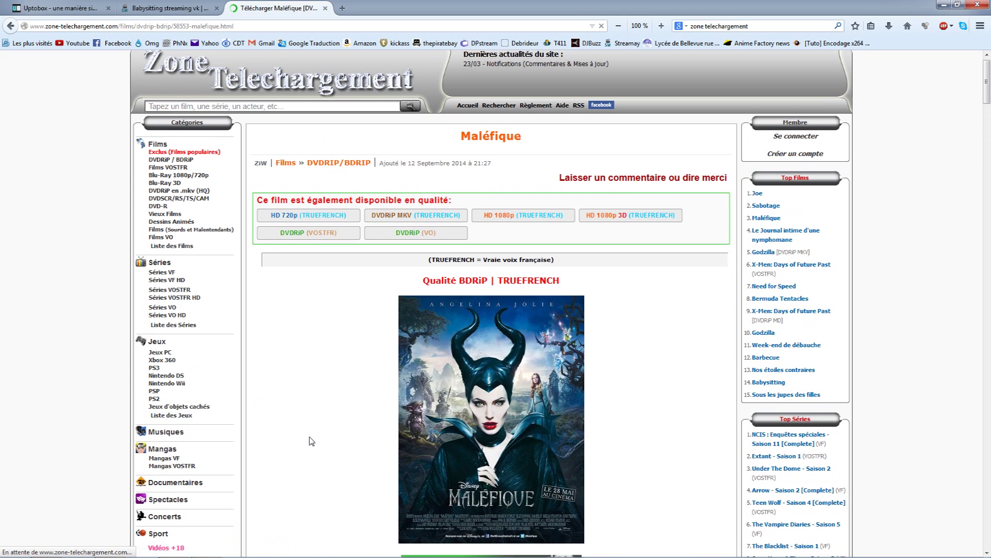
pyautogui.scroll(-10, 310, 436)
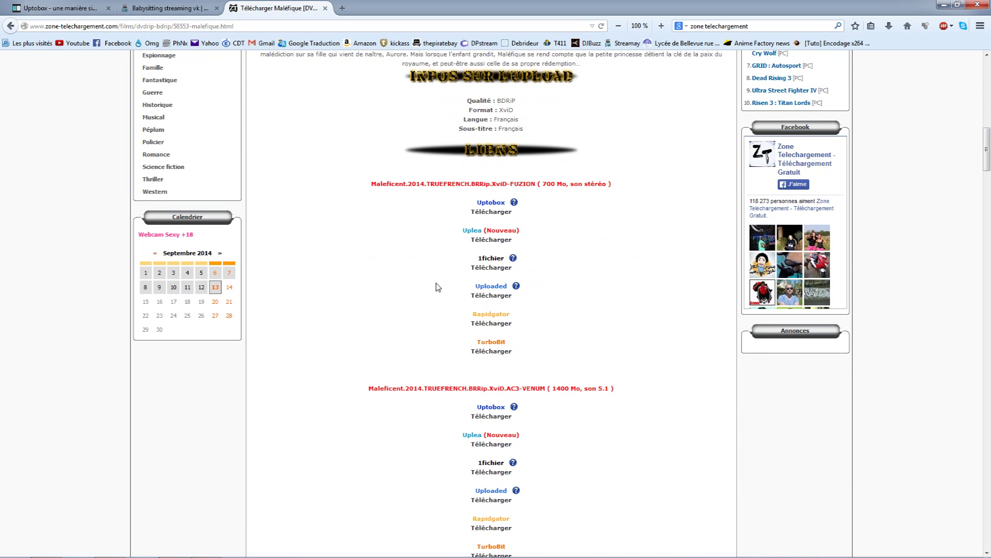
# Open the 1fichier link of the 700 Mo Maléfique version and submit the security code from the image.
pyautogui.click(490, 268)
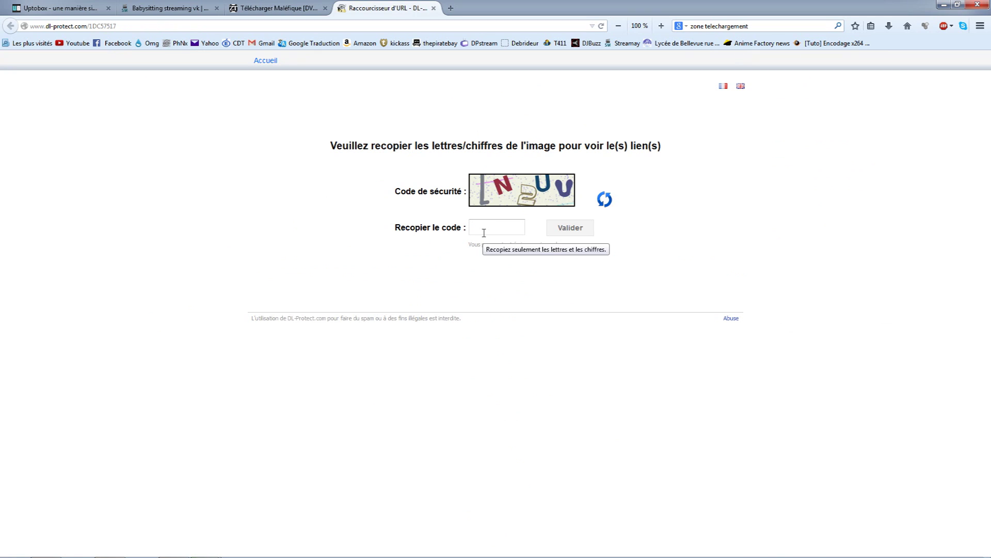
pyautogui.write('l')
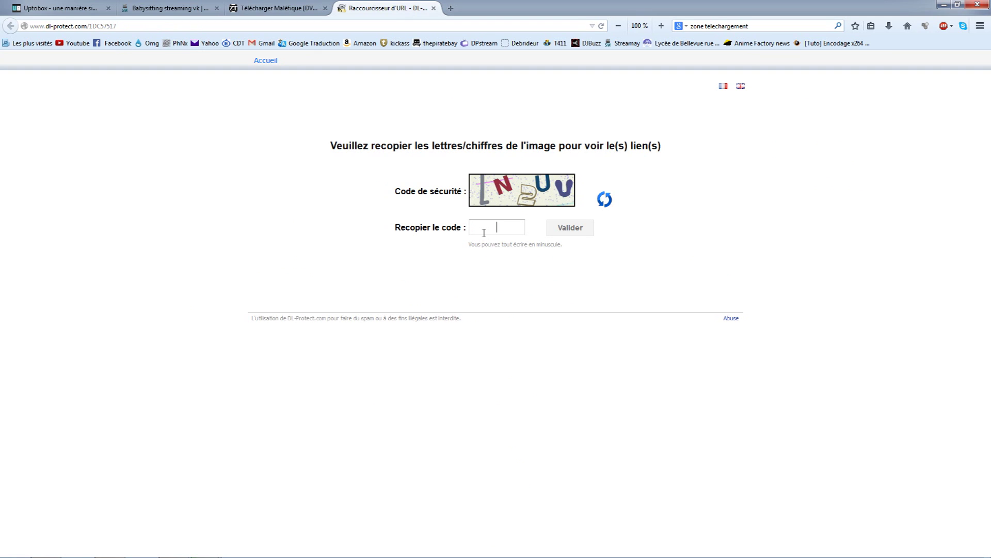
pyautogui.write('LNUV')
pyautogui.click(561, 227)
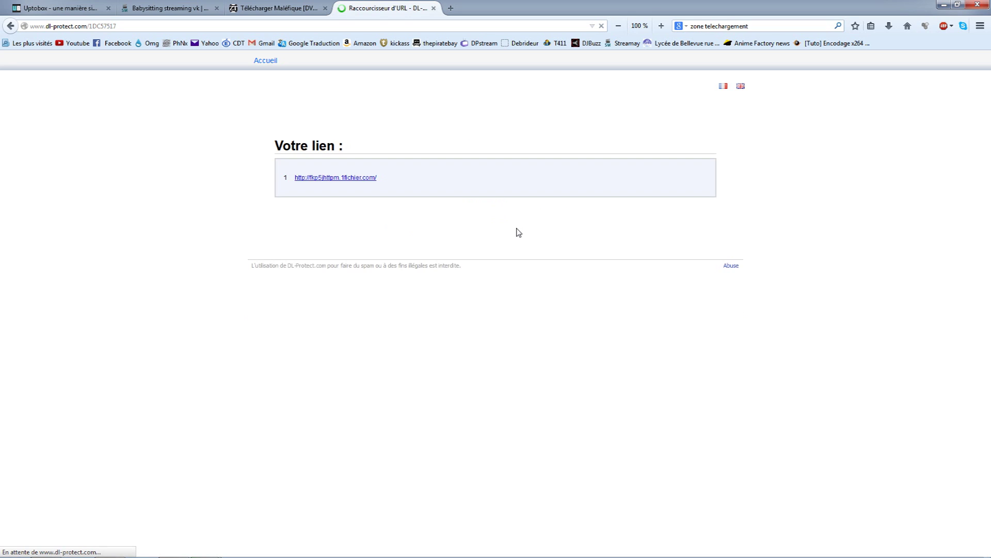
# Try to download the Maleficent AVI from 1fichier with Internet Download Manager, keeping the Videos category, and close both link tabs.
pyautogui.click(367, 179)
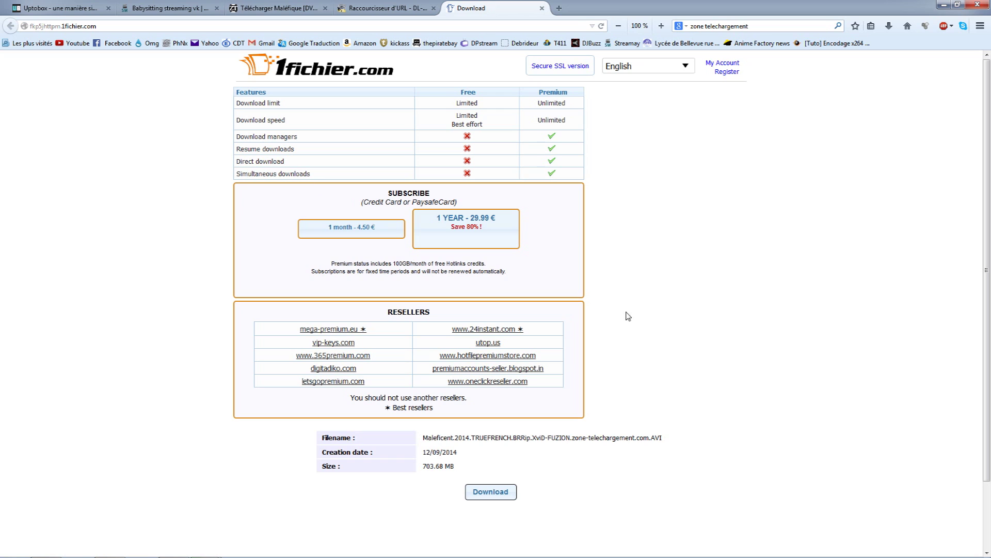
pyautogui.click(487, 493)
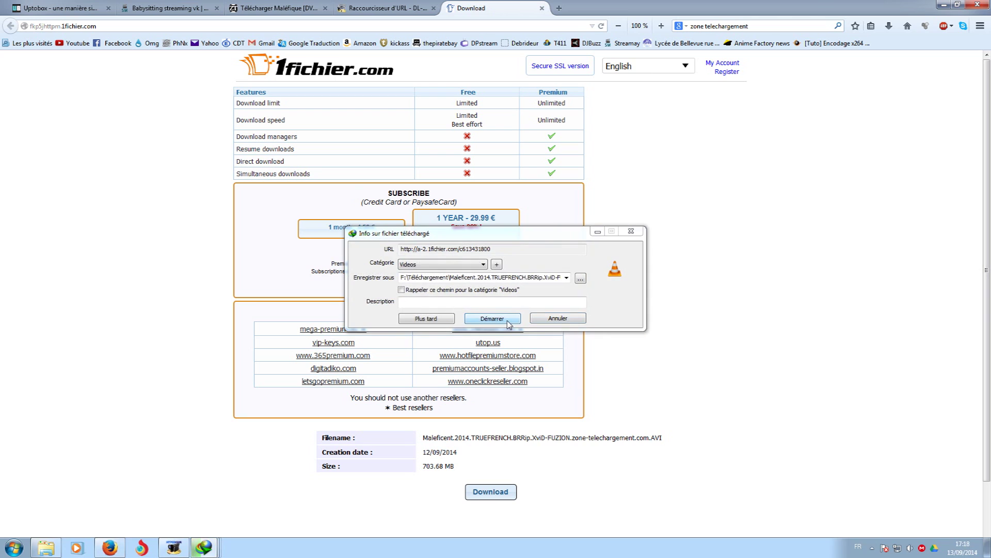
pyautogui.click(506, 321)
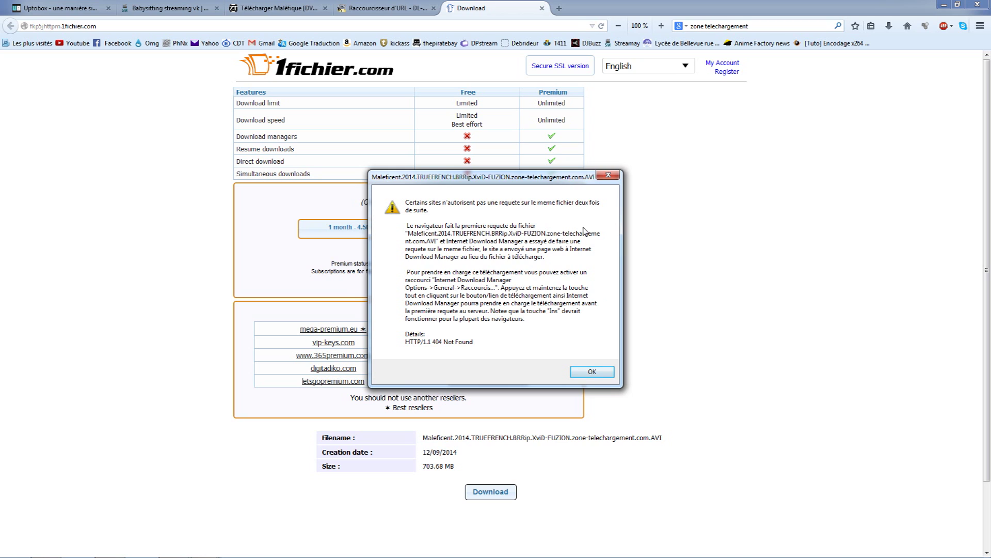
pyautogui.click(610, 175)
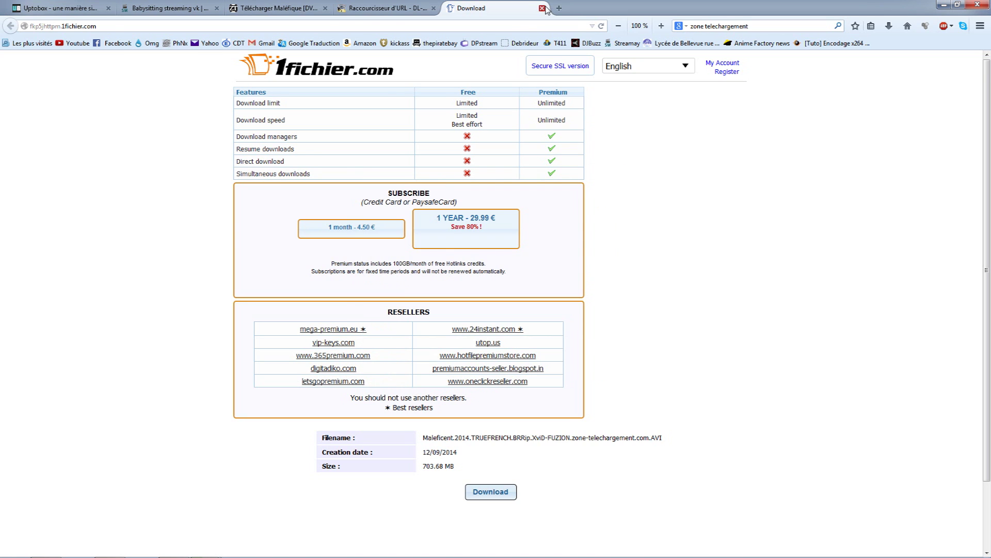
pyautogui.click(542, 8)
pyautogui.click(433, 8)
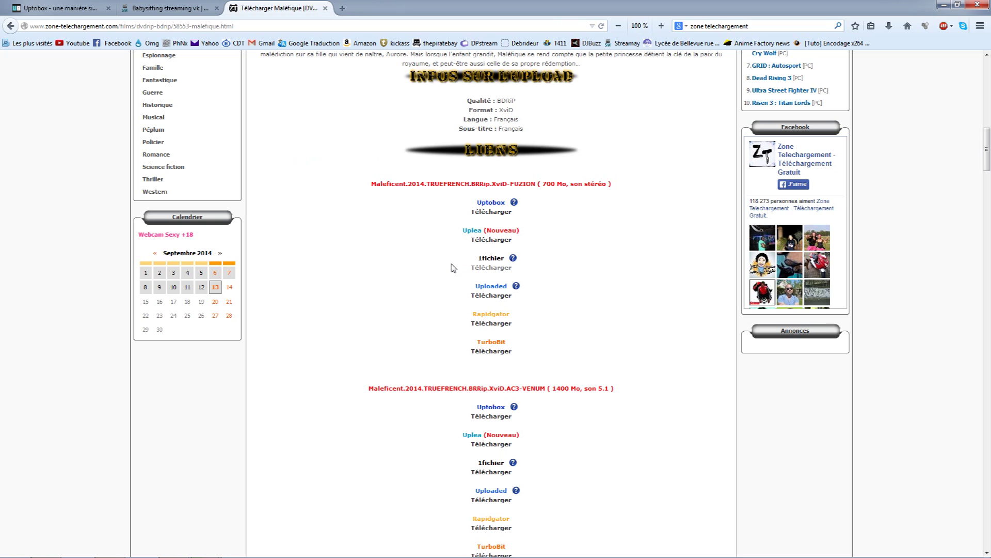
# Open the Rapidgator link of the 700 Mo Maléfique version in a new tab and continue to its Rapidgator file page.
pyautogui.rightClick(493, 328)
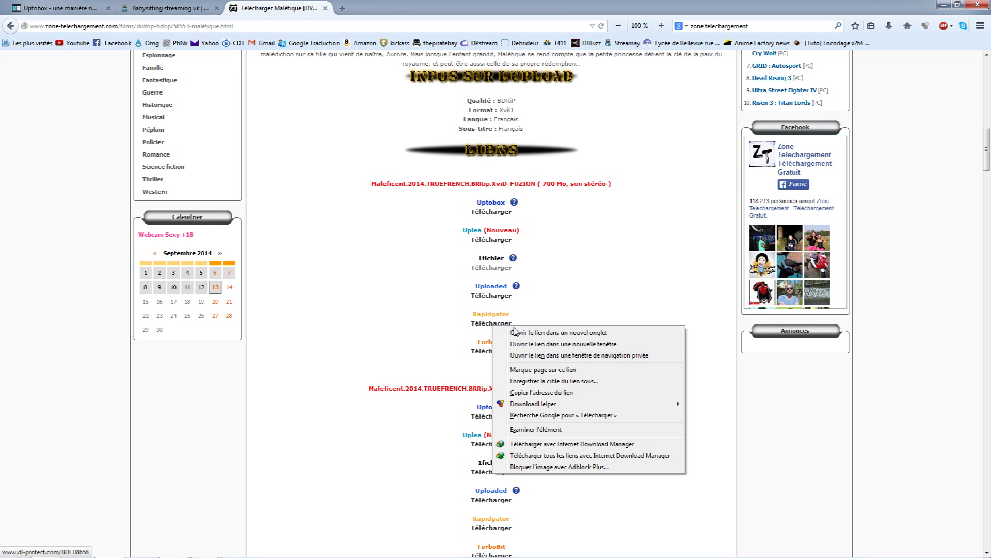
pyautogui.click(521, 332)
pyautogui.click(384, 11)
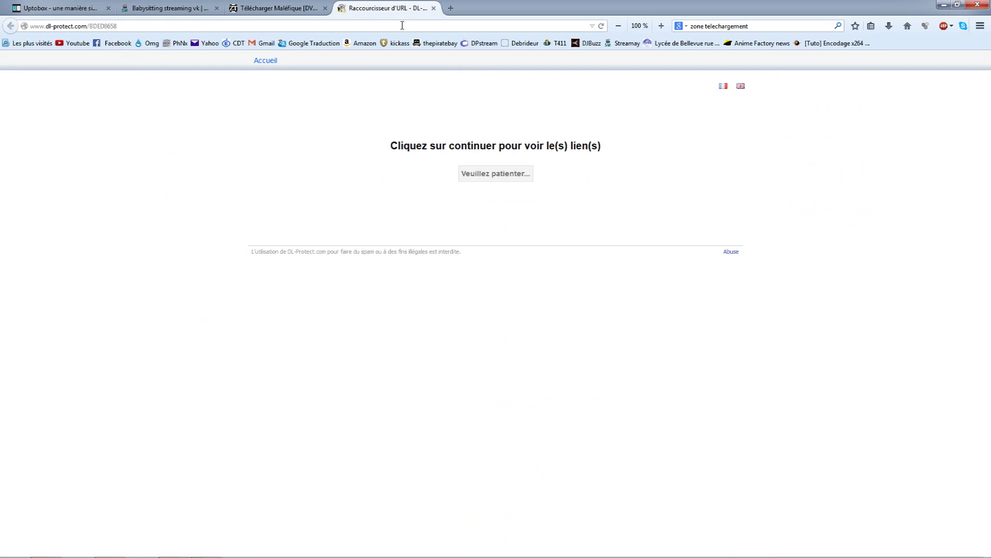
pyautogui.click(496, 176)
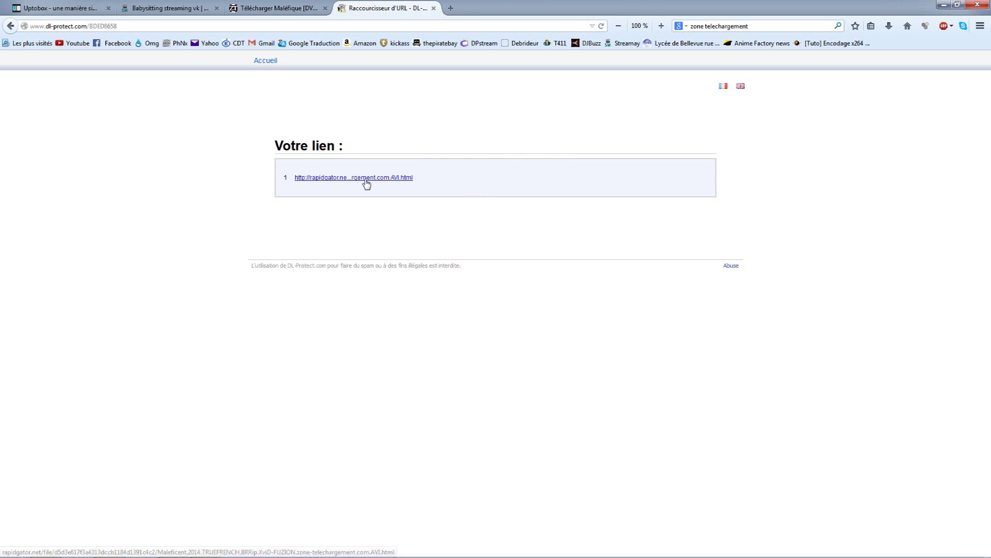
pyautogui.click(365, 178)
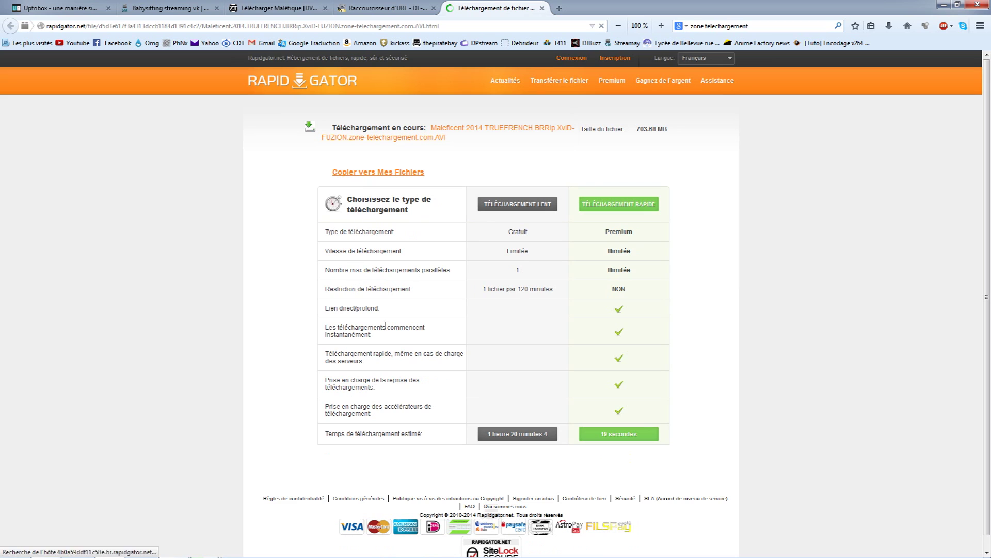
# Choose the free slow download on Rapidgator and submit the captcha answer.
pyautogui.click(505, 214)
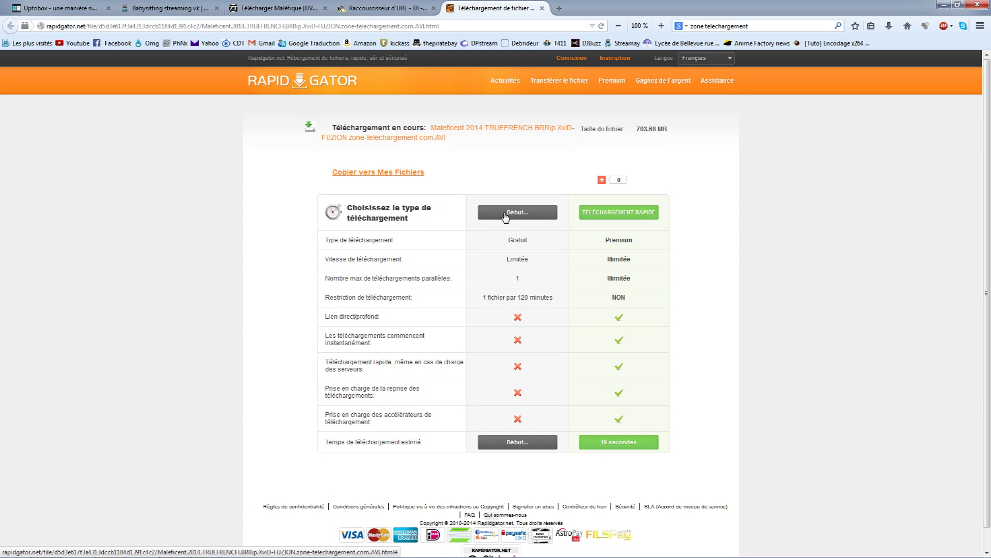
pyautogui.click(476, 242)
pyautogui.write('Then Before Now Once More')
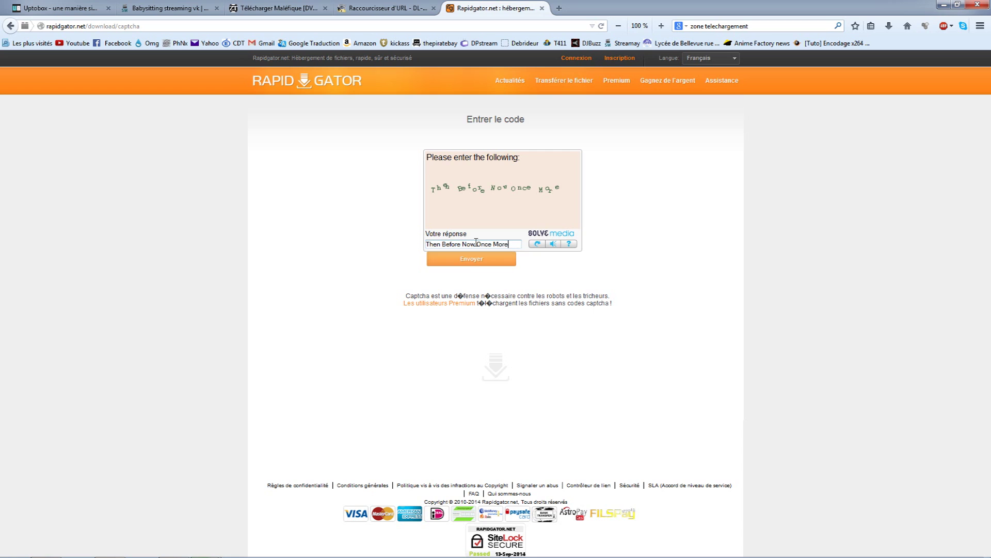
pyautogui.click(472, 262)
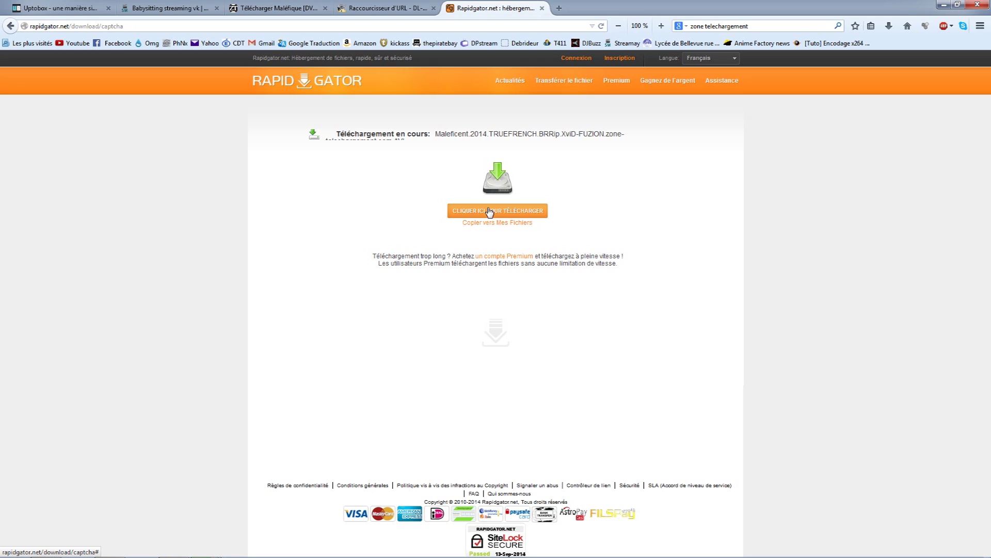
# Save the Maleficent AVI file through Firefox, check it in the browser's download list and close both Rapidgator link tabs.
pyautogui.click(489, 212)
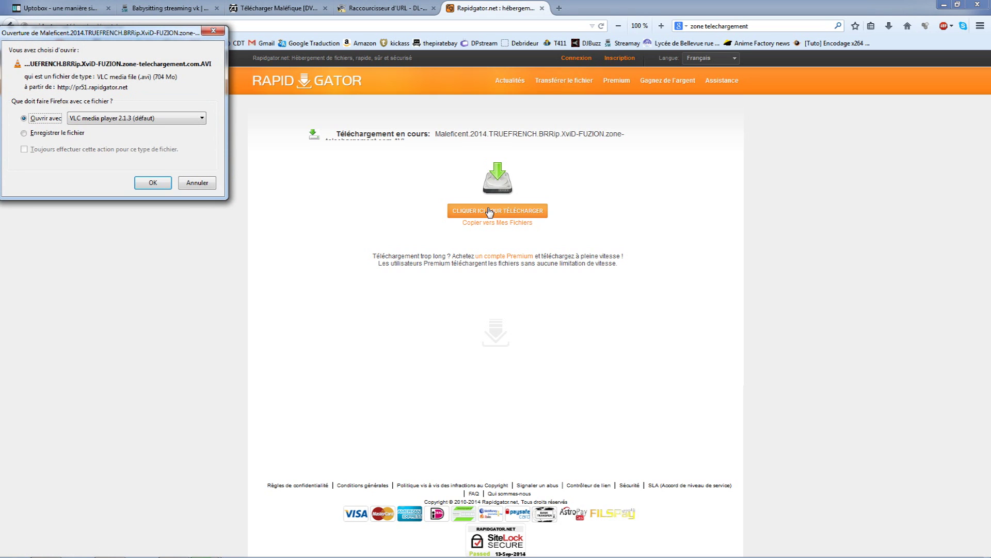
pyautogui.click(56, 133)
pyautogui.click(152, 184)
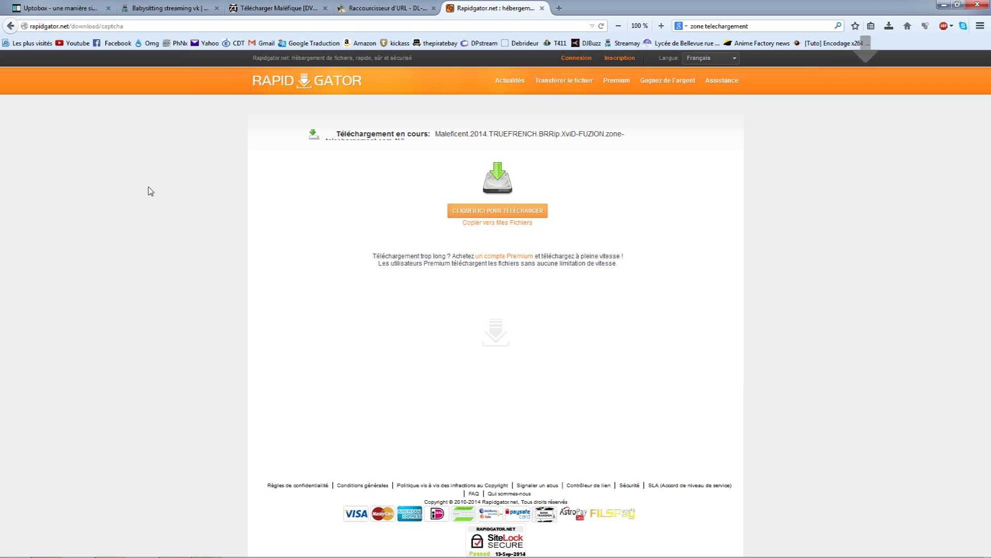
pyautogui.click(889, 29)
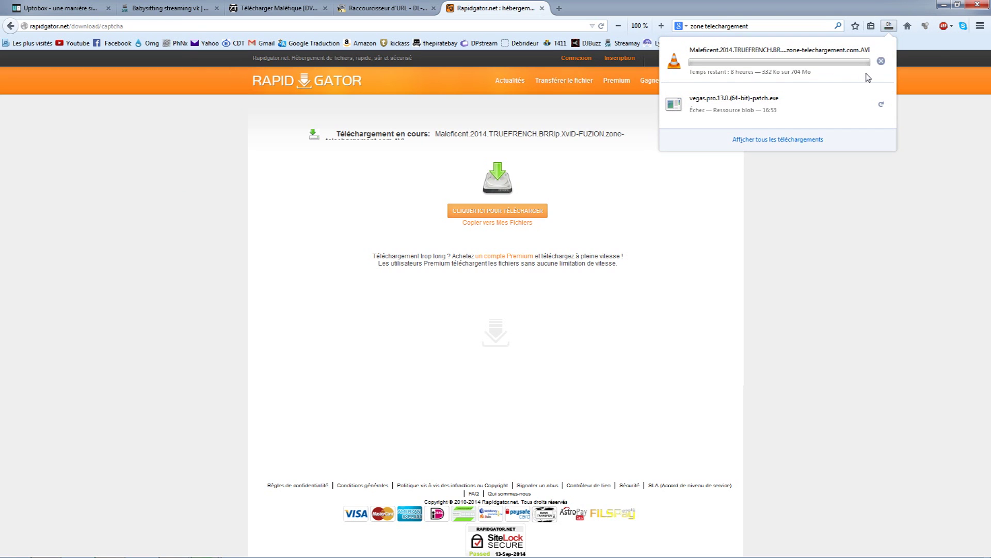
pyautogui.click(542, 8)
pyautogui.click(434, 9)
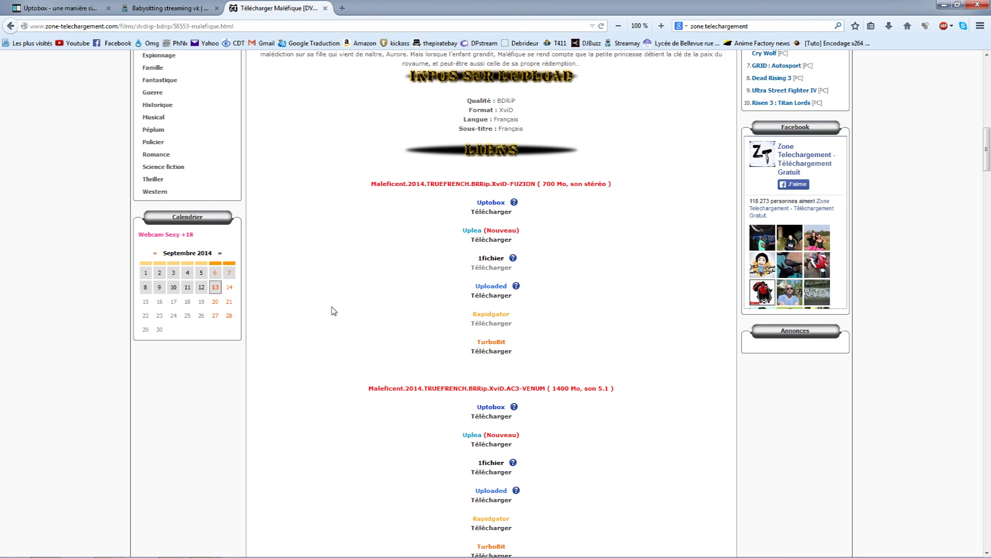
# Check the progress of the Babysitting download in its Internet Download Manager window and close that window.
pyautogui.scroll(-12, 333, 309)
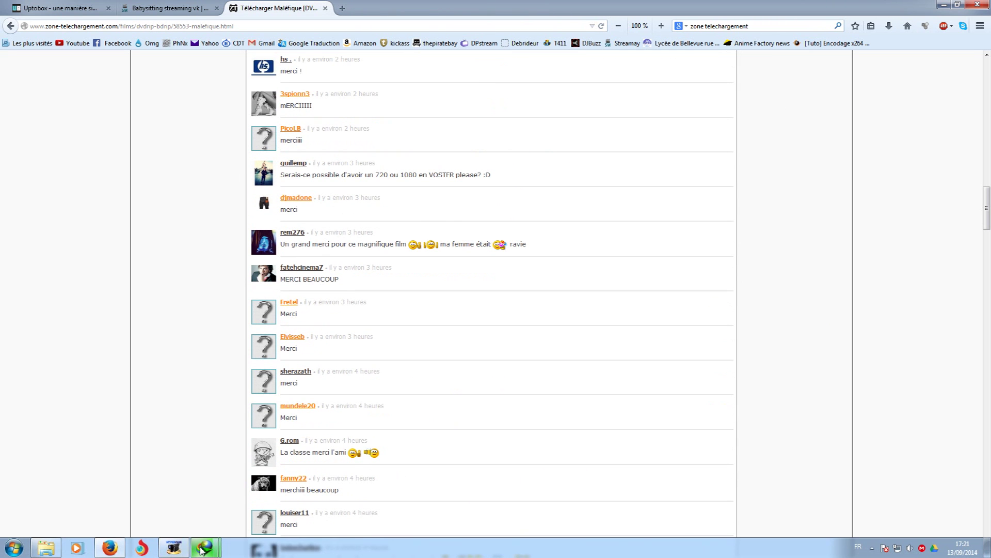
pyautogui.moveTo(204, 547)
pyautogui.click(245, 497)
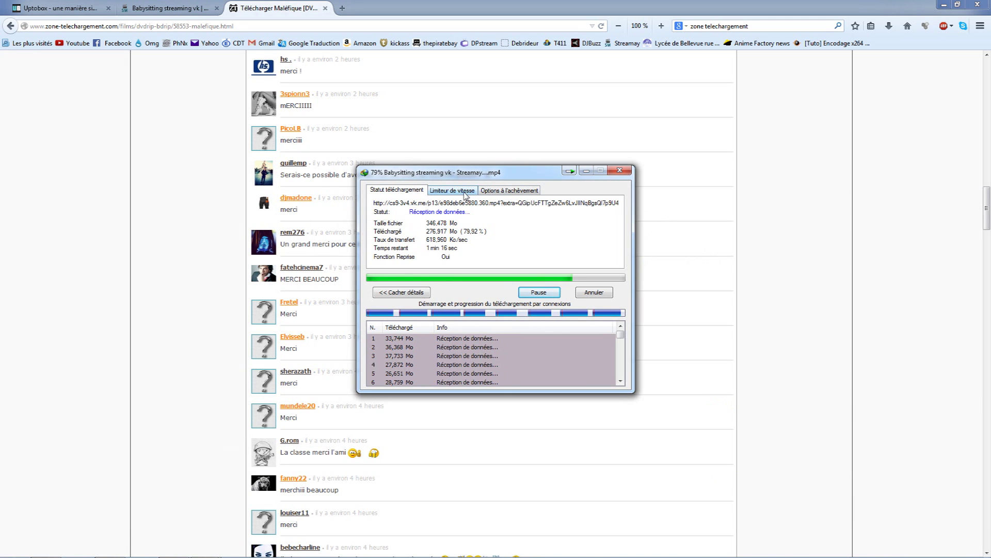
pyautogui.click(619, 170)
# Return to the Babysitting page on Streamay.
pyautogui.moveTo(985, 203); pyautogui.dragTo(983, 101)
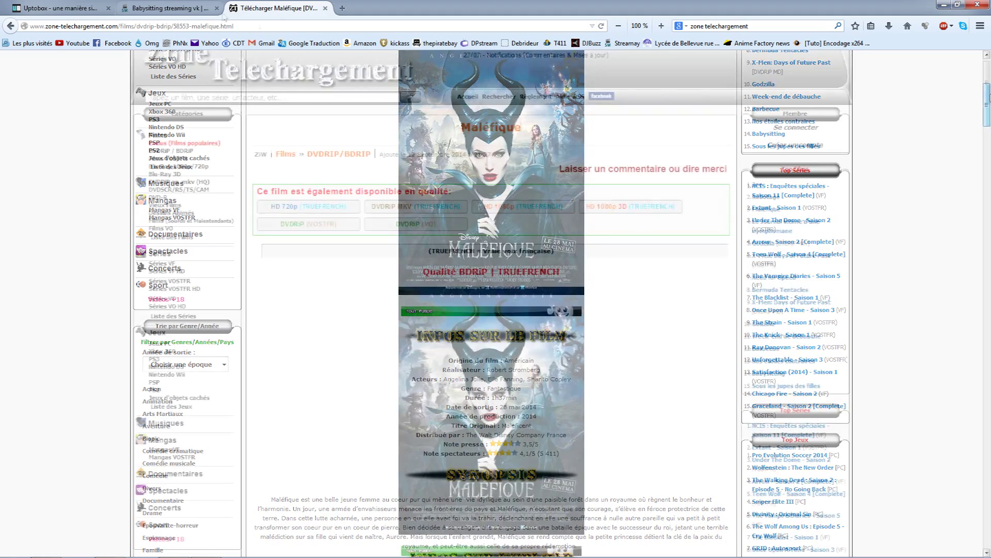
pyautogui.click(155, 7)
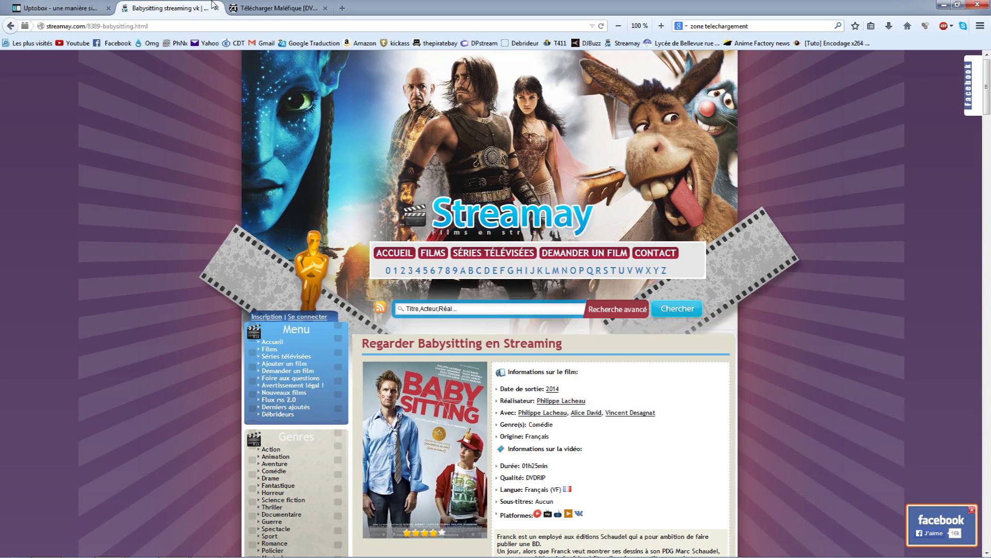